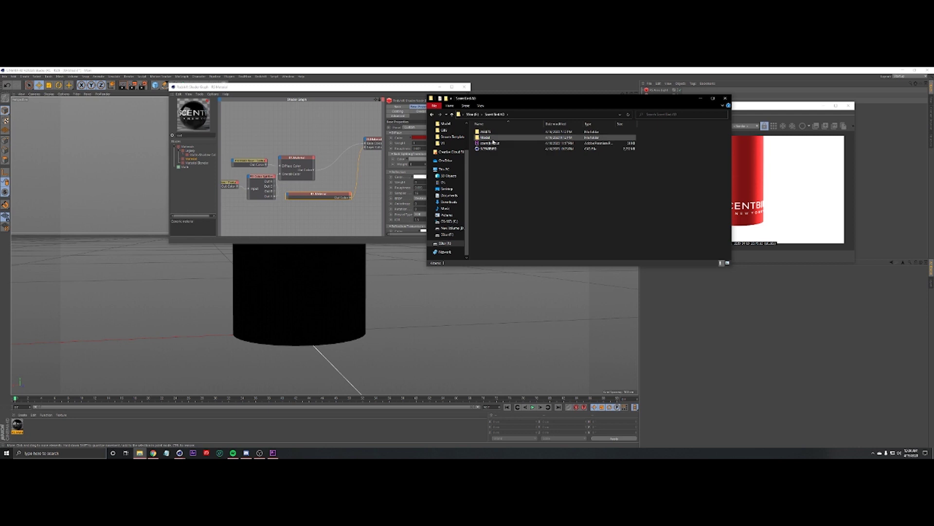
- Import the top-half OBJ from the Model folder with the default import settings, discarding changes to the current project
double_click(493, 139)
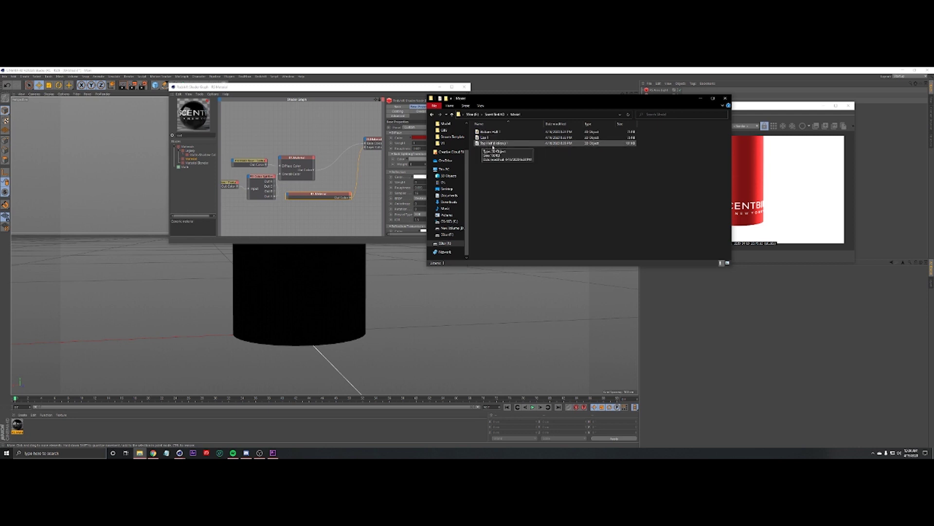
left_click(508, 144)
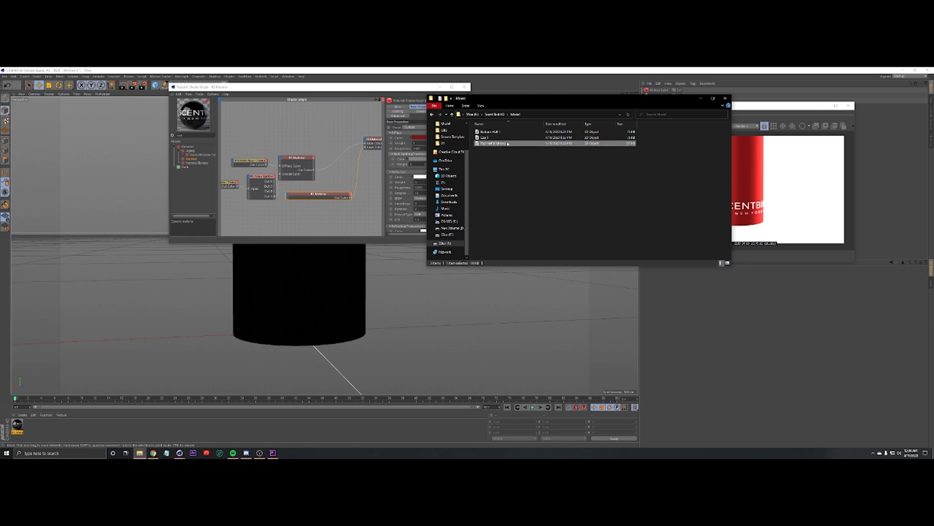
left_click_drag(492, 144, 319, 258)
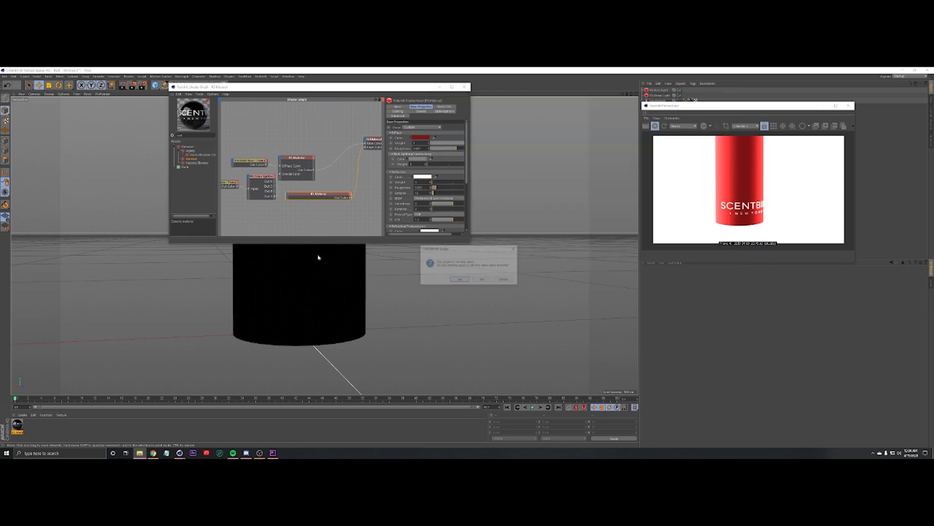
left_click(482, 280)
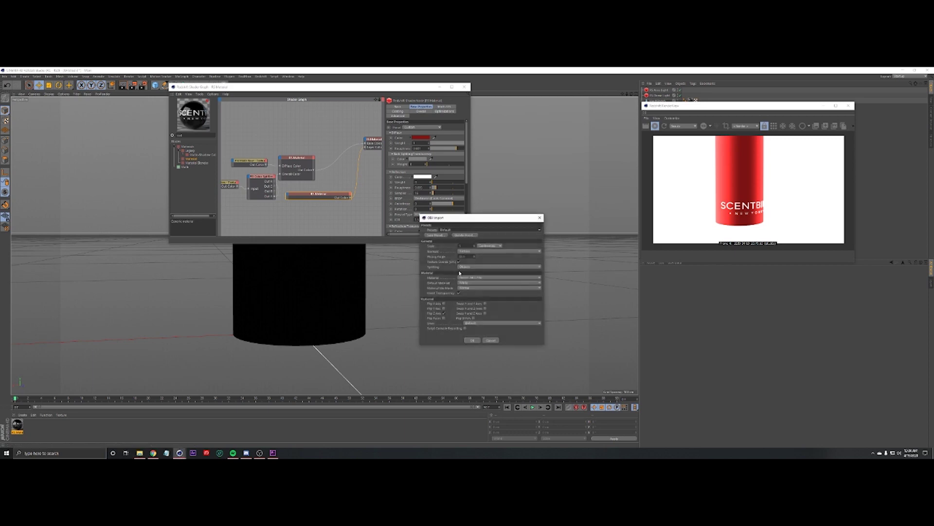
left_click(472, 340)
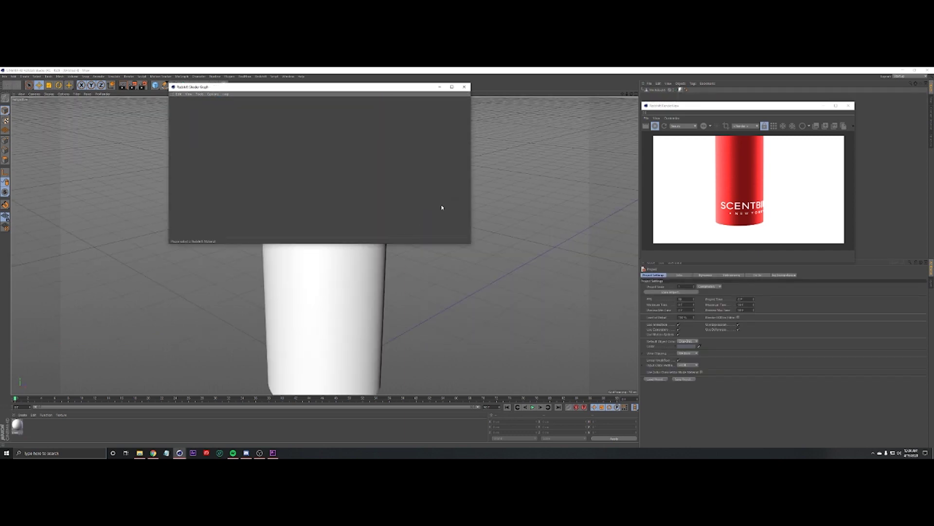
- Close the empty shader graph window and delete the material that came with the imported tube
left_click(465, 88)
scroll(743, 174, "down", 5)
scroll(757, 170, "up", 6)
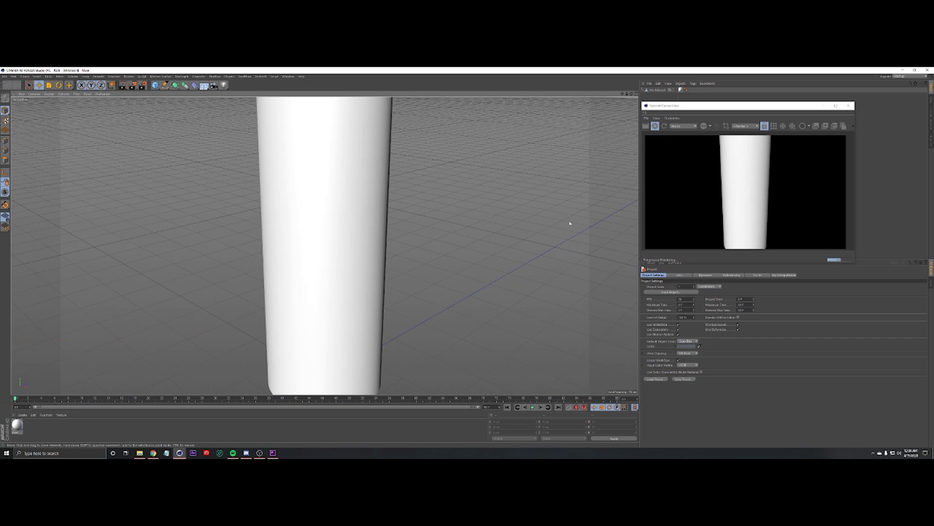
key("h")
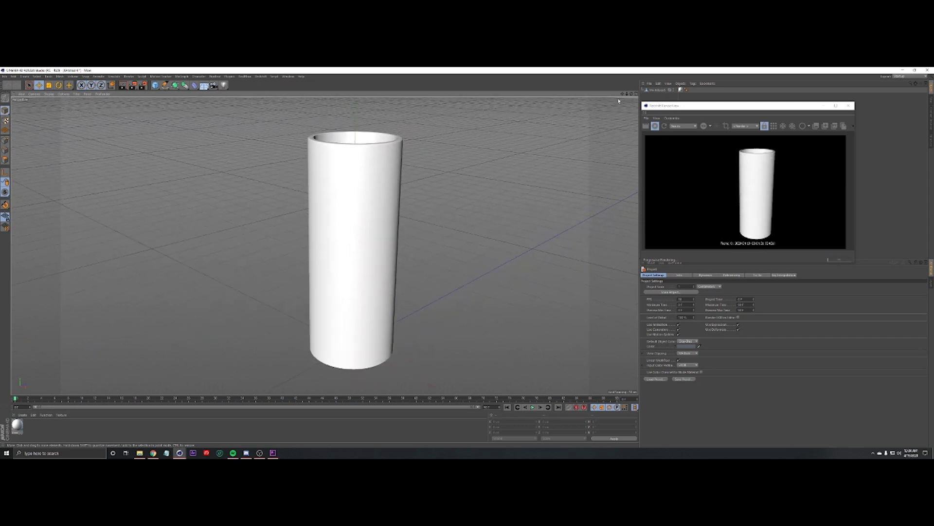
mouse_move(632, 94)
left_mouse_down()
mouse_move(636, 178)
mouse_move(643, 106)
left_mouse_up()
left_click_drag(381, 166, 367, 313, "alt")
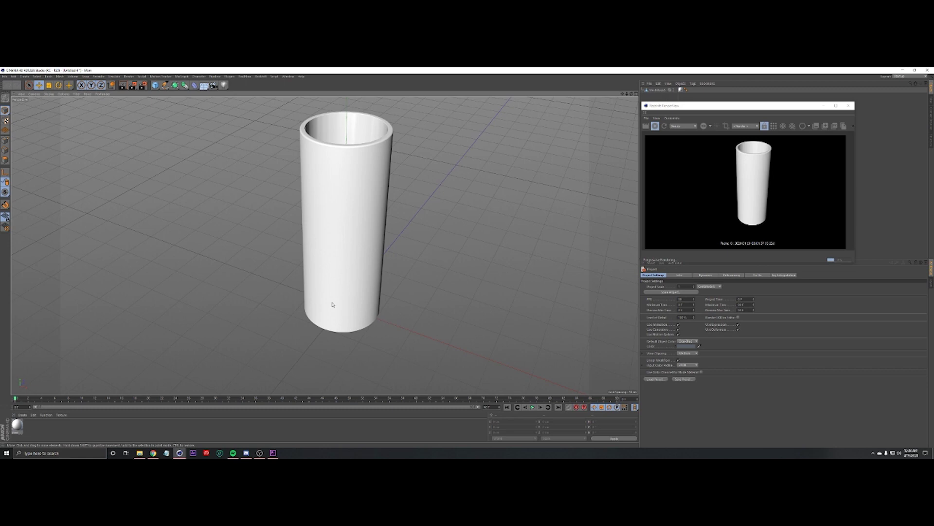
scroll(354, 126, "down", 4)
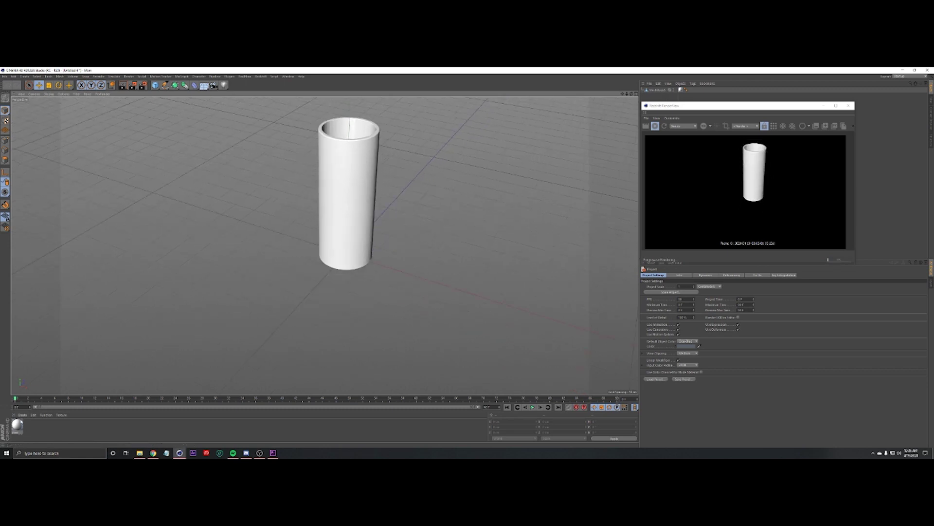
left_click(20, 422)
key("Delete")
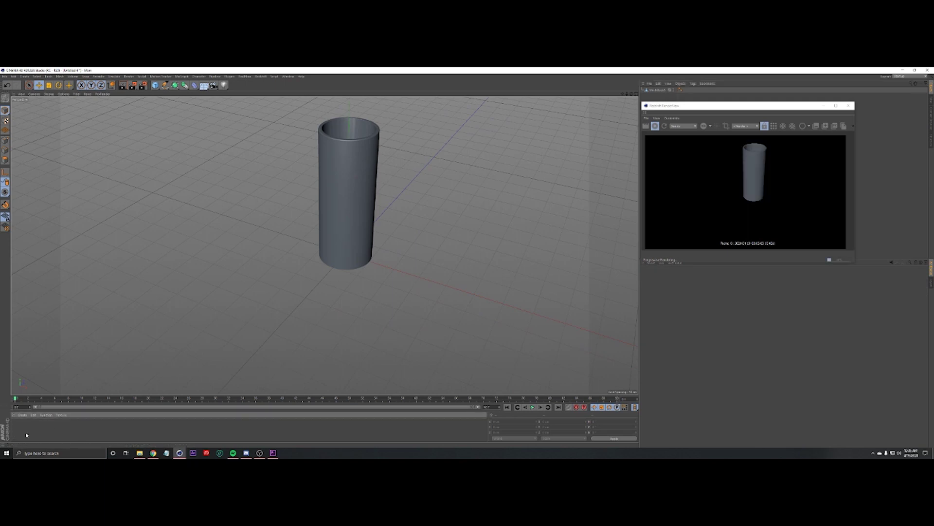
- Create a new Redshift material and open its shader graph beside the model
left_click(22, 415)
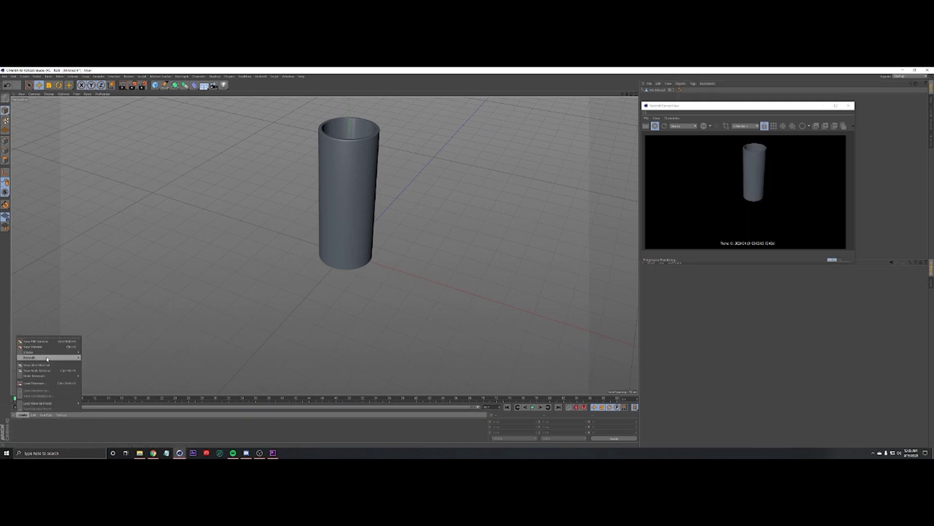
mouse_move(49, 358)
left_click(111, 357)
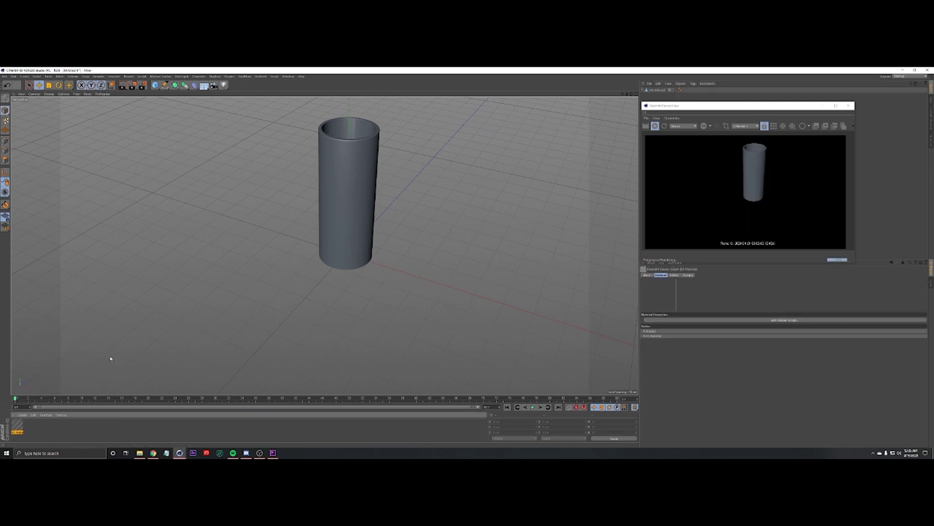
double_click(18, 428)
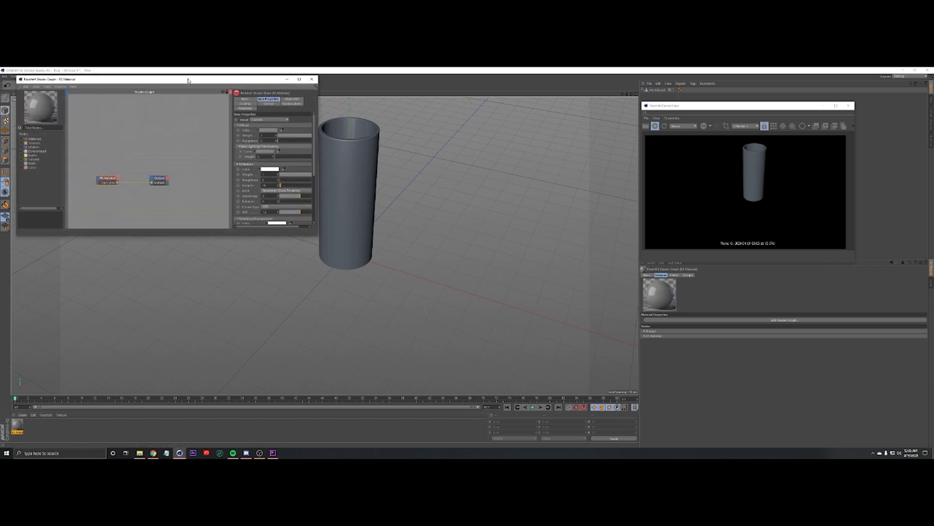
left_click_drag(188, 80, 546, 95)
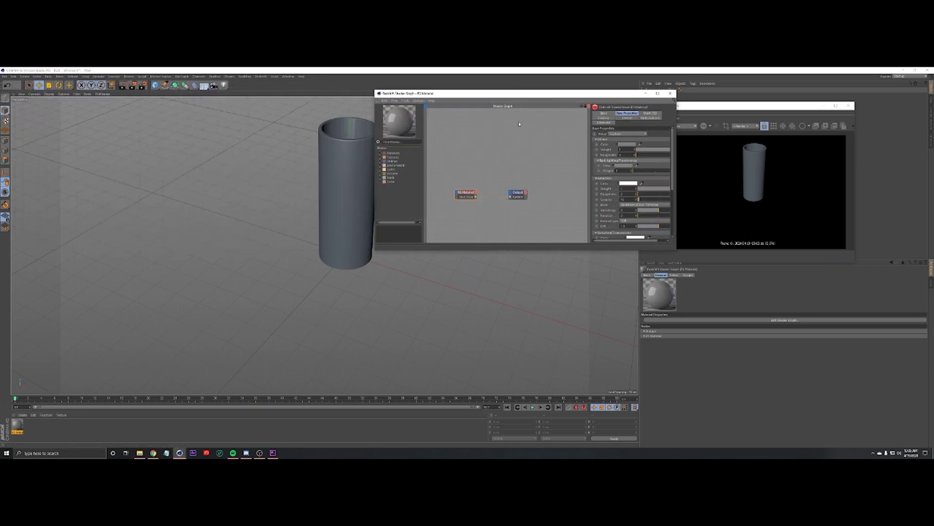
- Open the ASSETS folder in the file browser and preview the white SCENTBIRD New York logo image
left_click(140, 453)
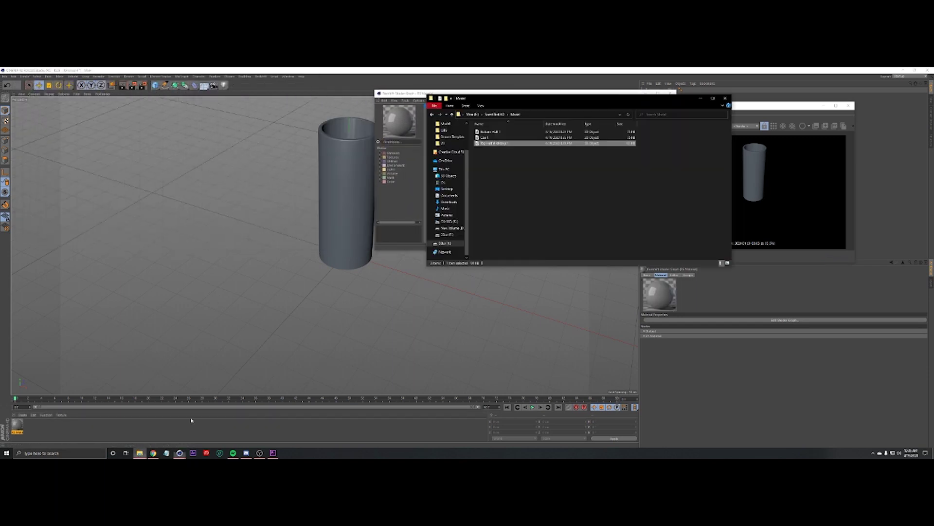
left_click(432, 115)
double_click(494, 133)
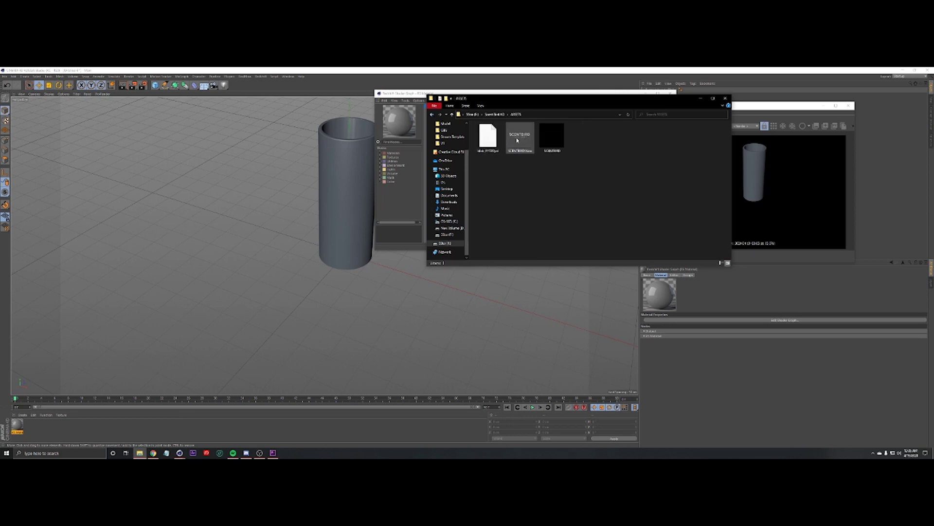
double_click(519, 138)
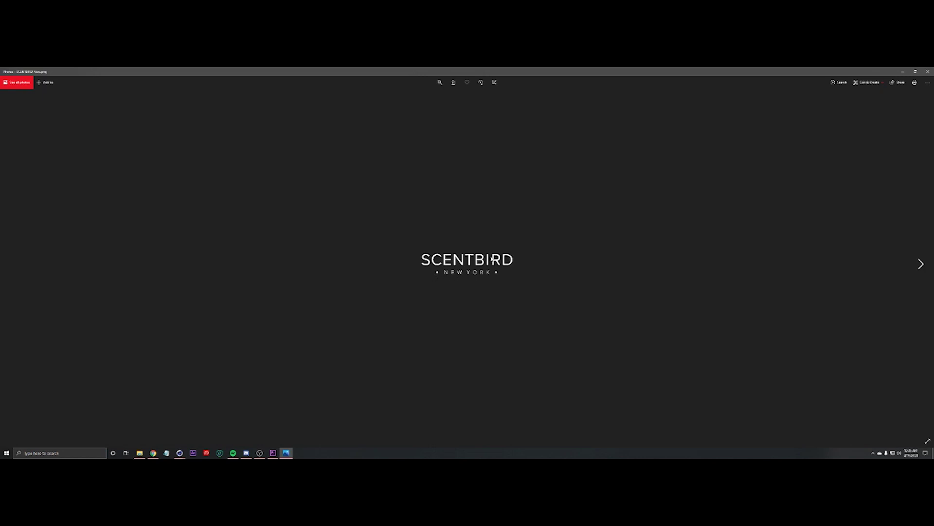
left_click(927, 72)
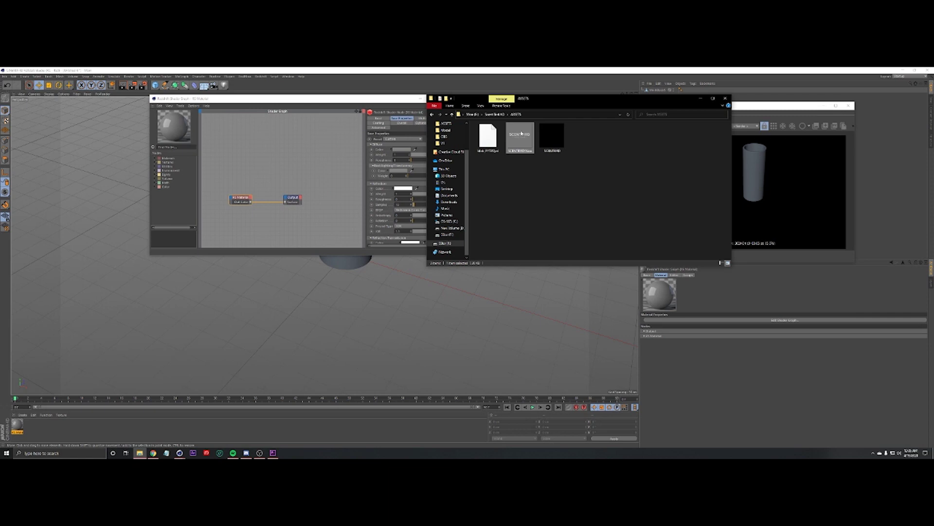
- Add the white SCENTBIRD logo image to the shader graph as a texture node beside the material node
left_click_drag(521, 138, 234, 187)
left_click(310, 173)
scroll(311, 173, "down", 3)
scroll(253, 178, "up", 3)
left_click(266, 174)
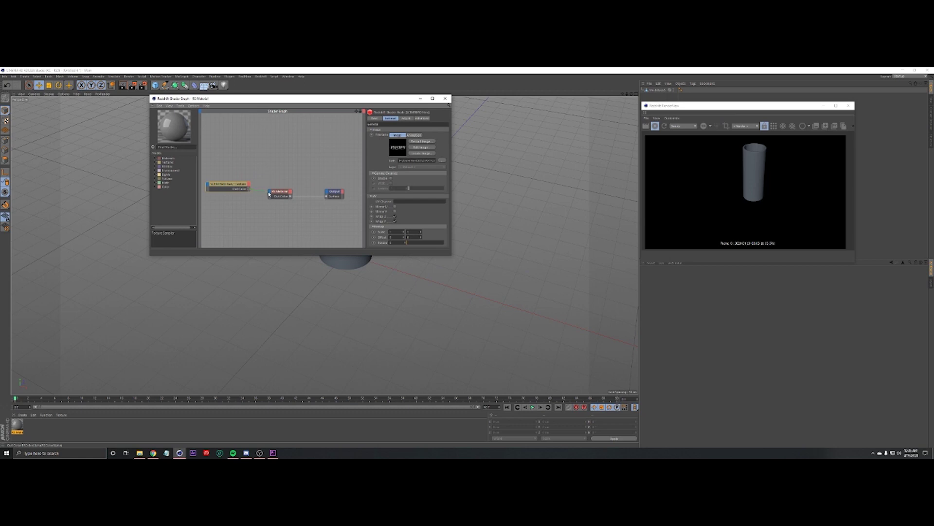
- Connect the logo texture to the material's diffuse color and turn off the texture's Wrap V option
left_click_drag(270, 192, 271, 194)
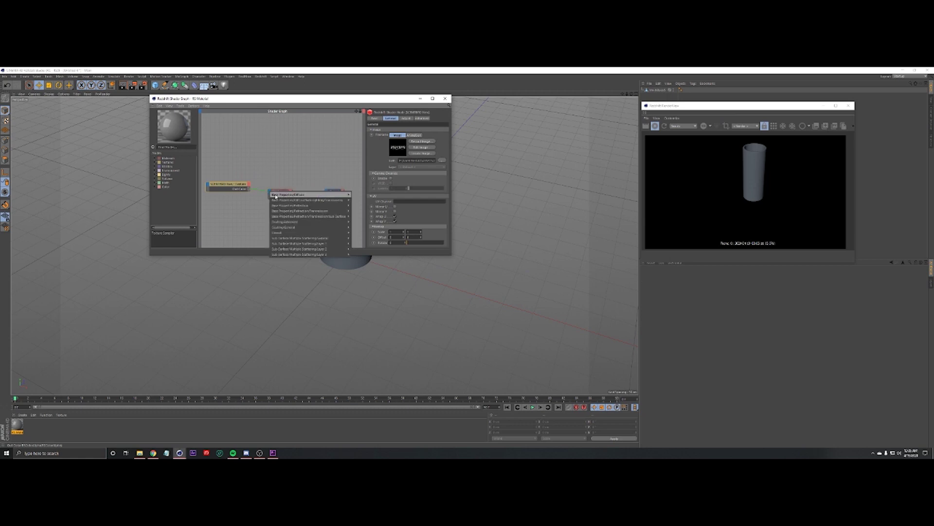
left_click(367, 194)
scroll(305, 157, "down", 2)
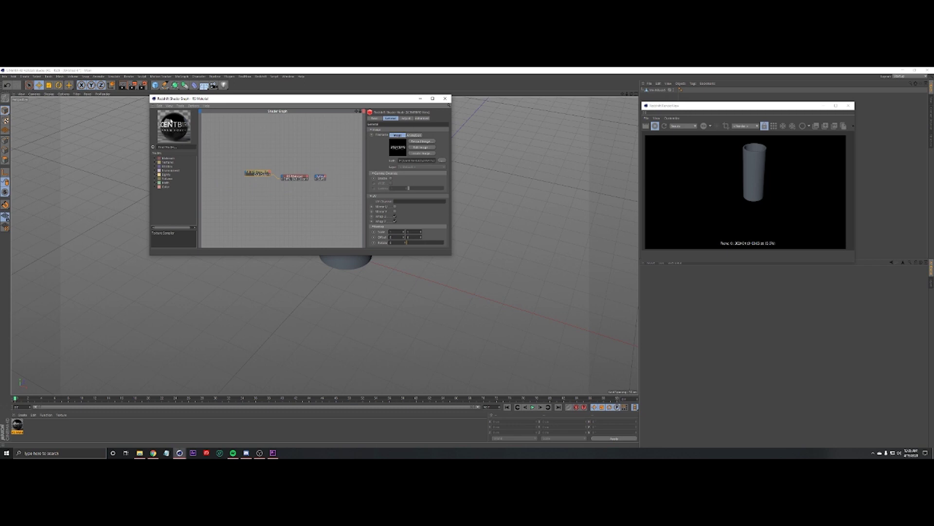
scroll(265, 164, "up", 1)
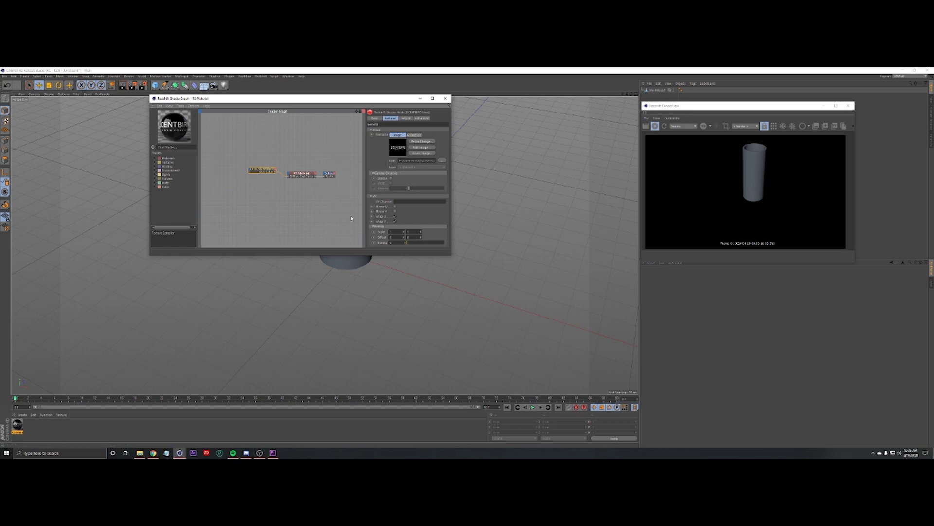
left_click(395, 221)
left_click(445, 98)
- Apply the logo material to the imported tube
scroll(346, 267, "up", 3)
scroll(326, 290, "down", 4)
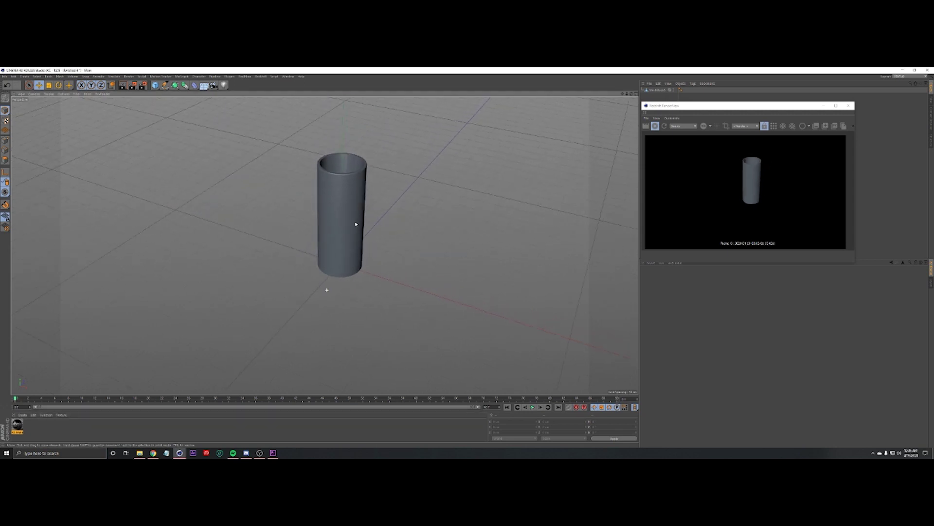
scroll(356, 224, "up", 2)
left_click_drag(17, 425, 331, 210)
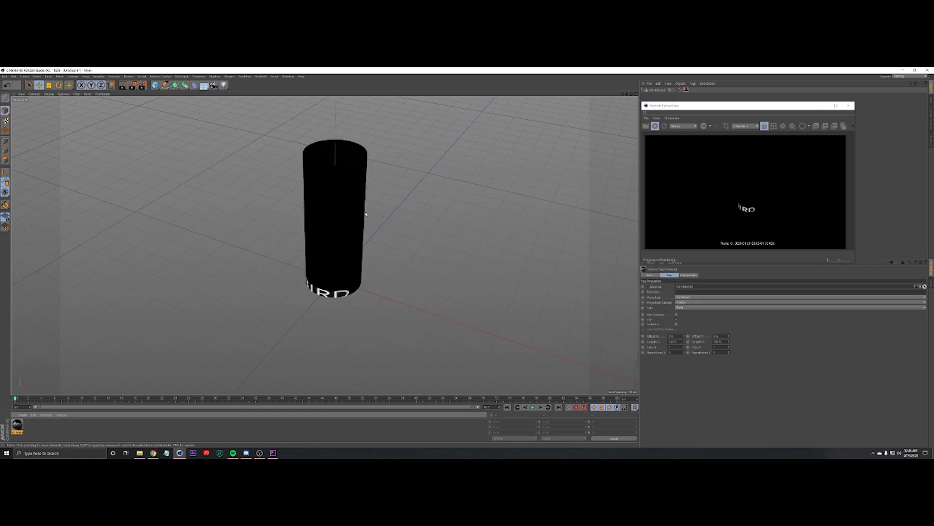
- Add a Redshift dome light to the scene to illuminate the tube
scroll(352, 210, "up", 3)
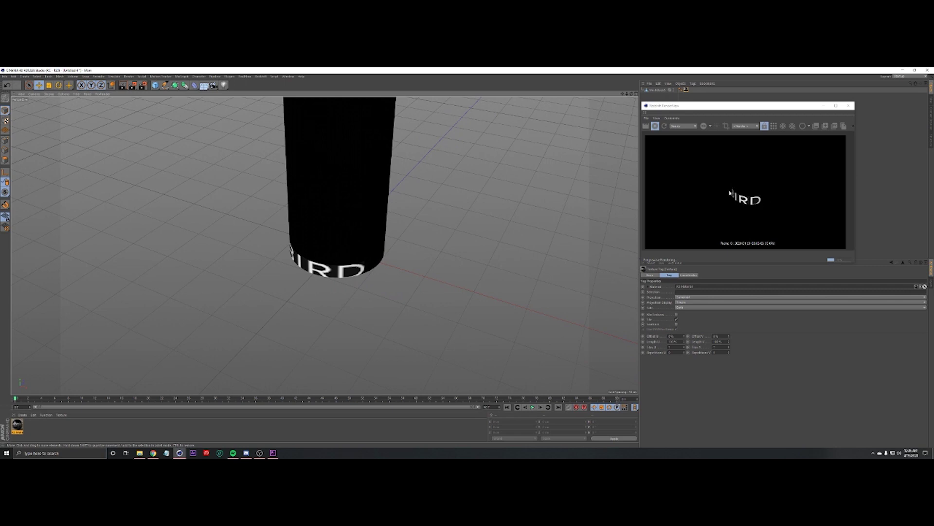
scroll(411, 209, "down", 5)
scroll(393, 200, "up", 1)
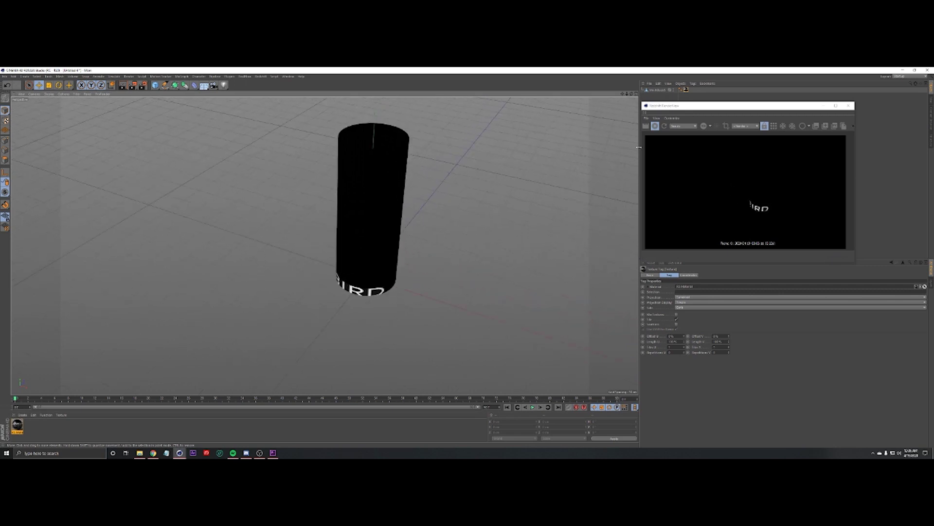
left_click_drag(393, 200, 391, 158, "alt")
left_click_drag(324, 245, 325, 258, "alt")
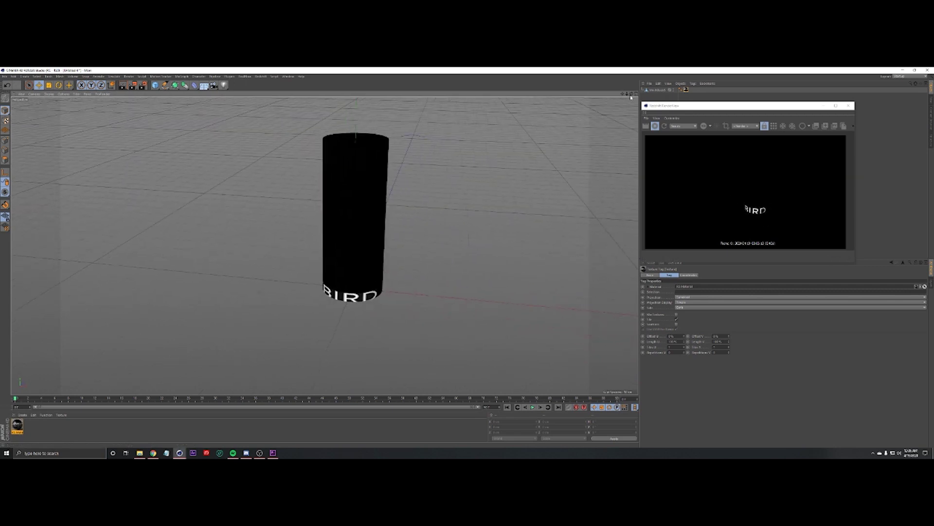
left_click(261, 76)
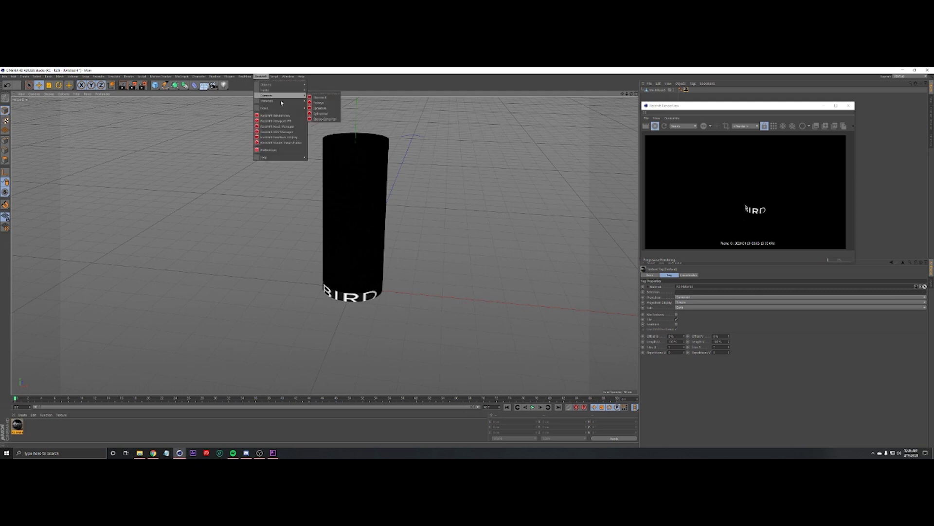
mouse_move(292, 90)
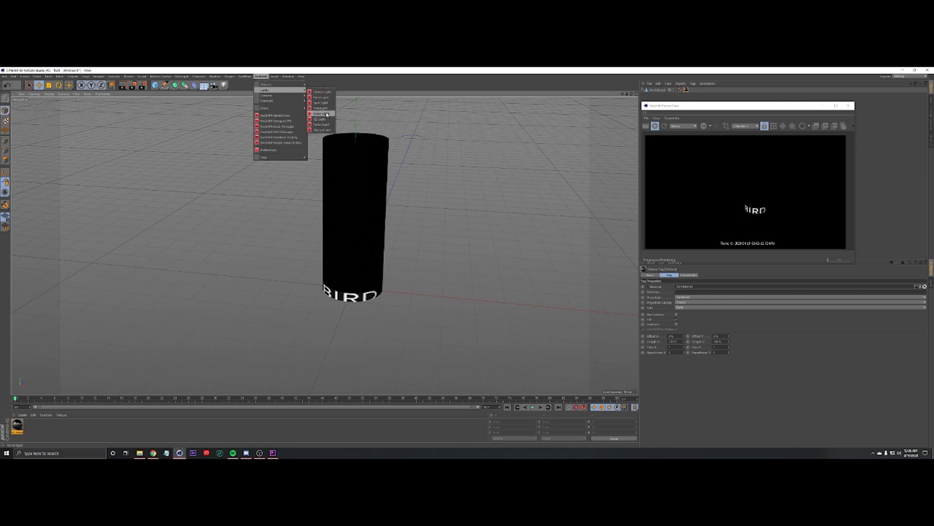
left_click(322, 114)
- Turn off tiling in the tube's texture tag
right_click_drag(280, 245, 379, 258, "alt")
right_click_drag(392, 305, 468, 241, "alt")
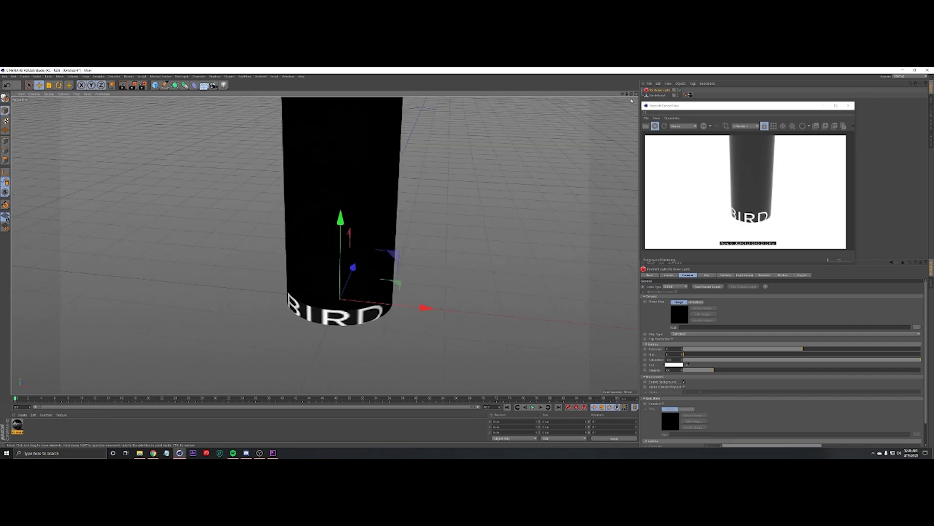
left_click_drag(325, 246, 163, 225, "alt")
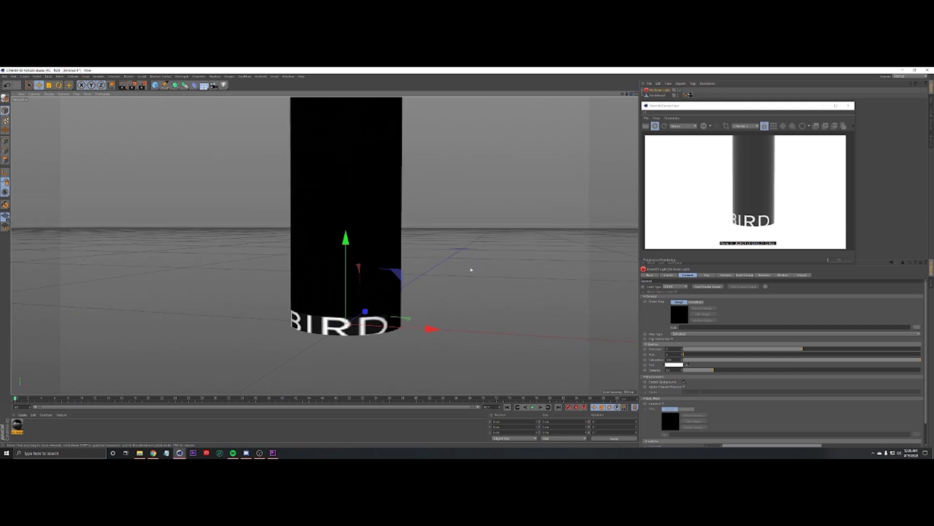
scroll(331, 292, "down", 3)
scroll(332, 292, "up", 1)
scroll(359, 325, "down", 2)
right_click_drag(374, 283, 386, 306, "alt")
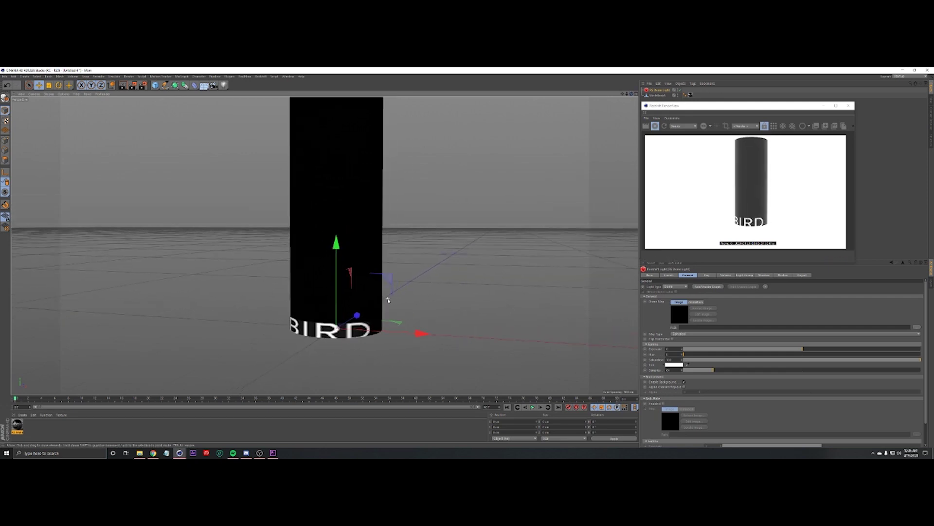
left_click(653, 96)
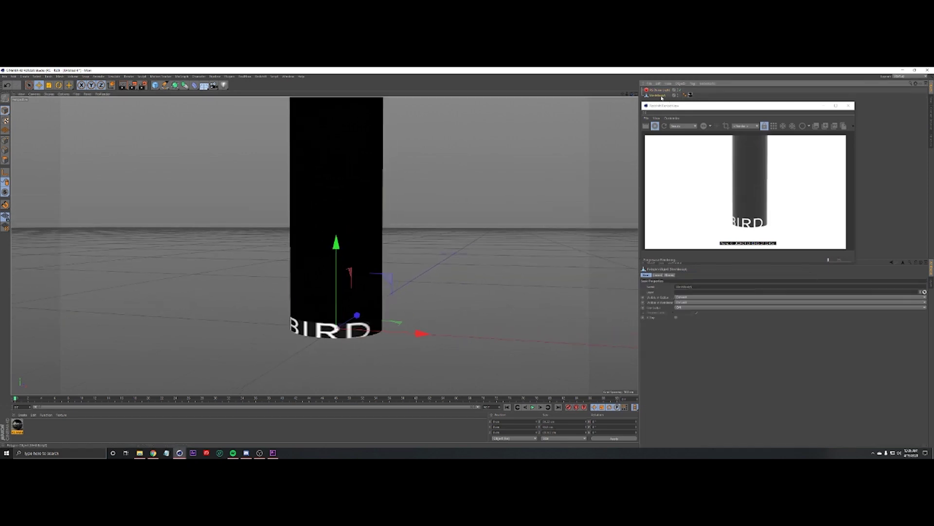
left_click(690, 95)
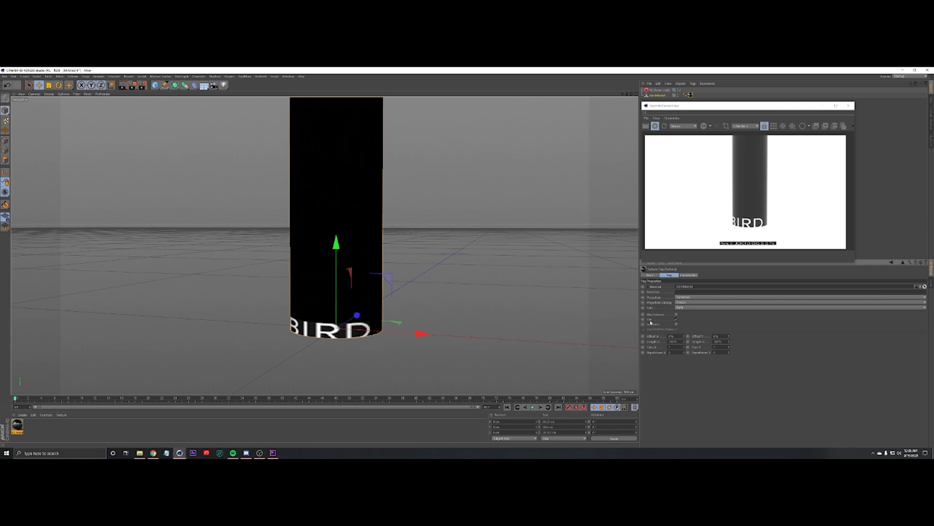
left_click(676, 319)
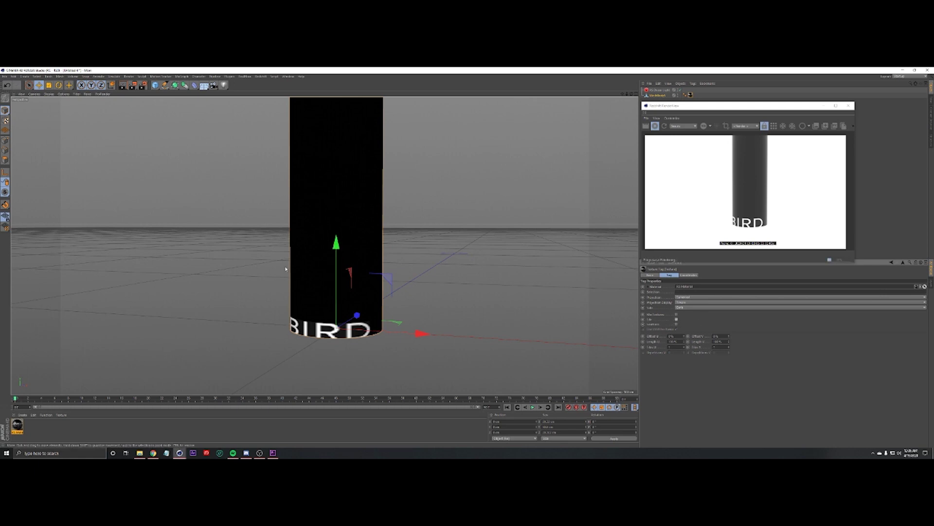
- Open the logo material's shader graph and adjust the logo texture's vertical offset to raise the lettering on the tube
double_click(18, 425)
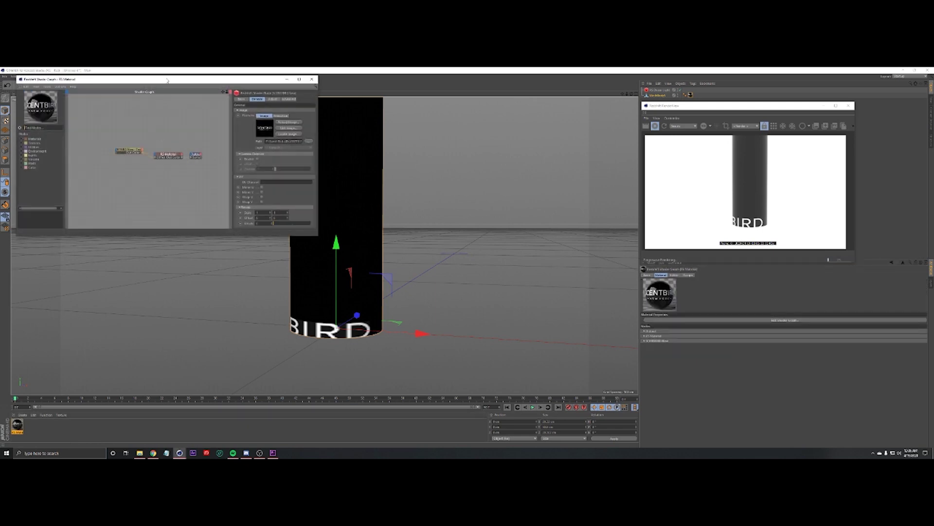
left_click_drag(167, 80, 371, 114)
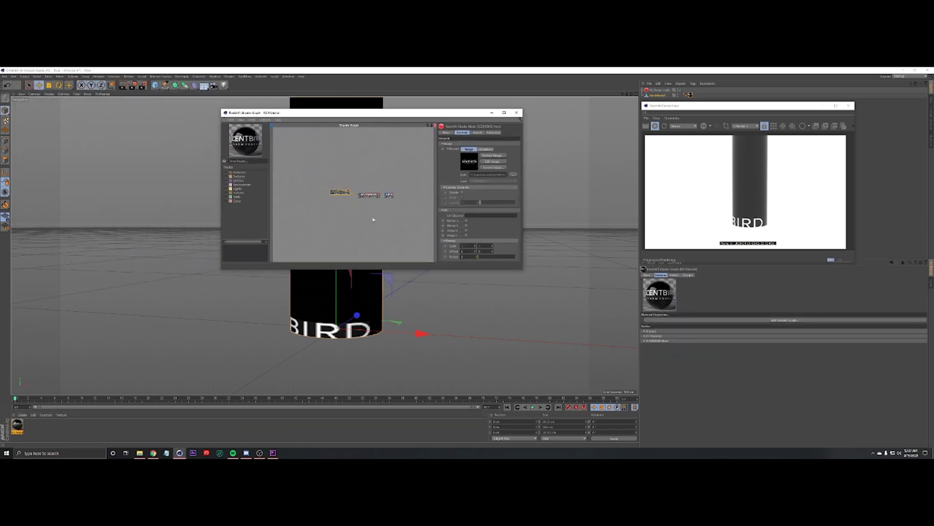
scroll(374, 220, "up", 3)
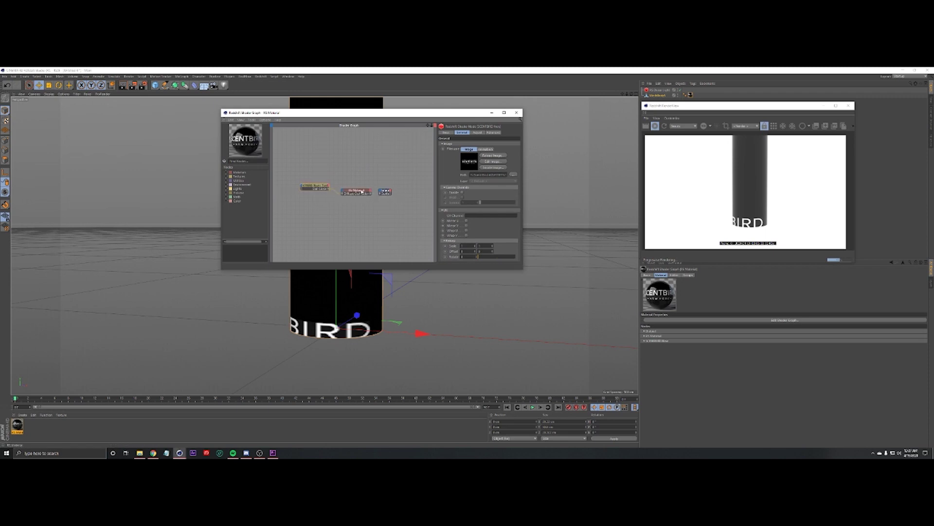
scroll(359, 195, "up", 3)
scroll(373, 198, "down", 2)
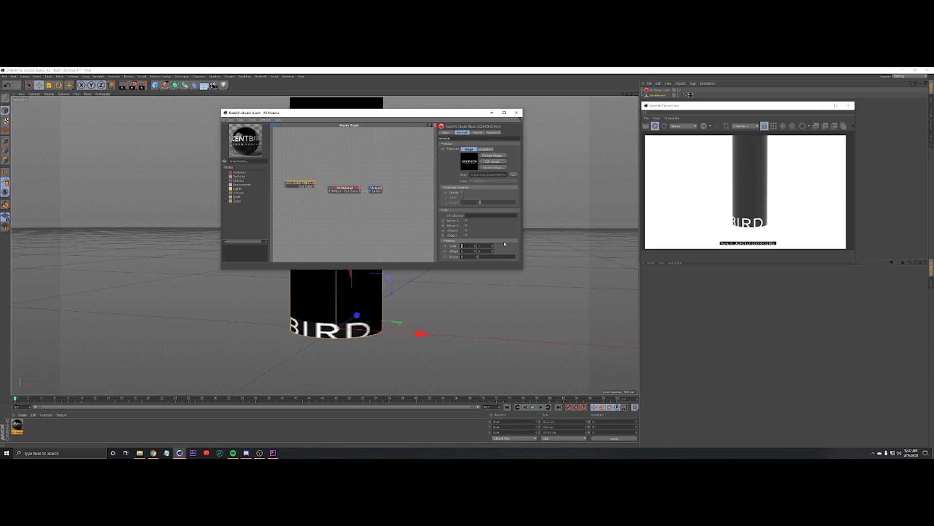
left_click_drag(492, 251, 470, 250)
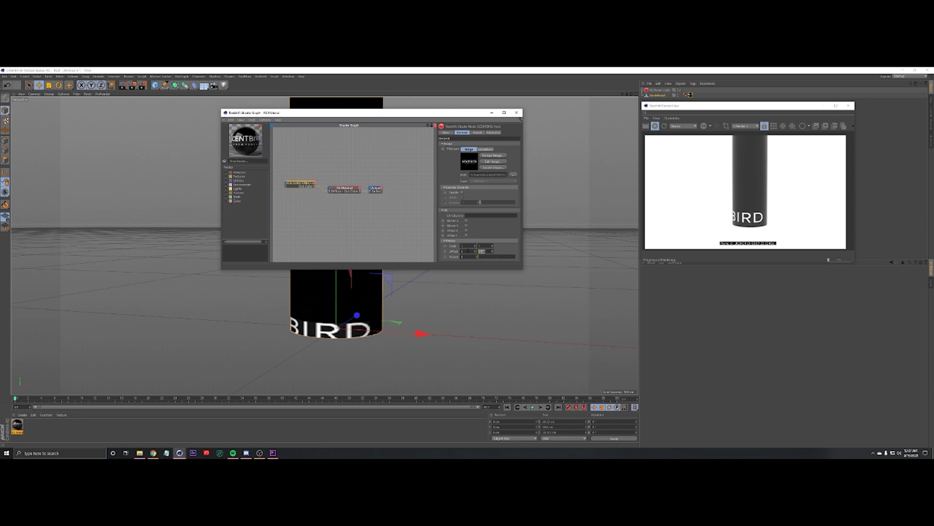
key("BackSpace")
key("Return")
scroll(455, 295, "down", 3)
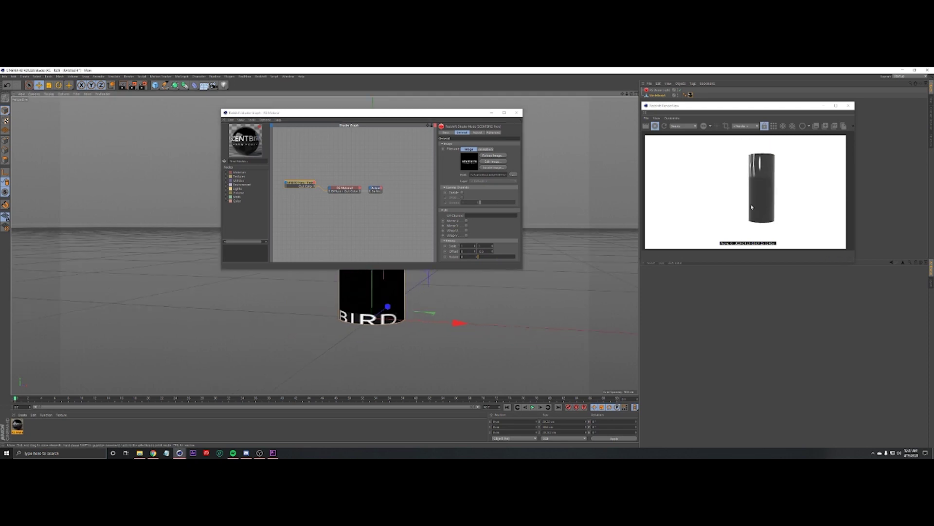
- Shrink the logo lettering on the tube by entering 1.5 and 1 in the texture's scale values
left_click(475, 249)
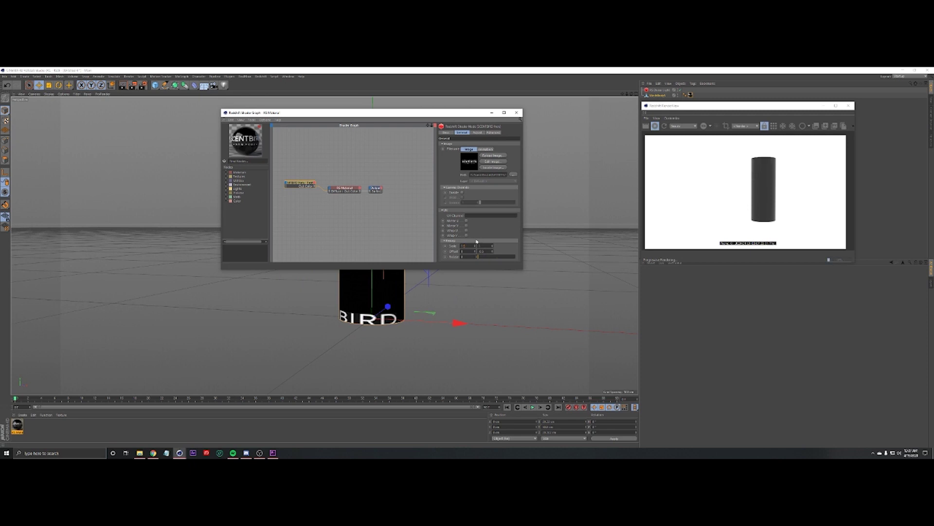
left_click_drag(632, 94, 727, 114)
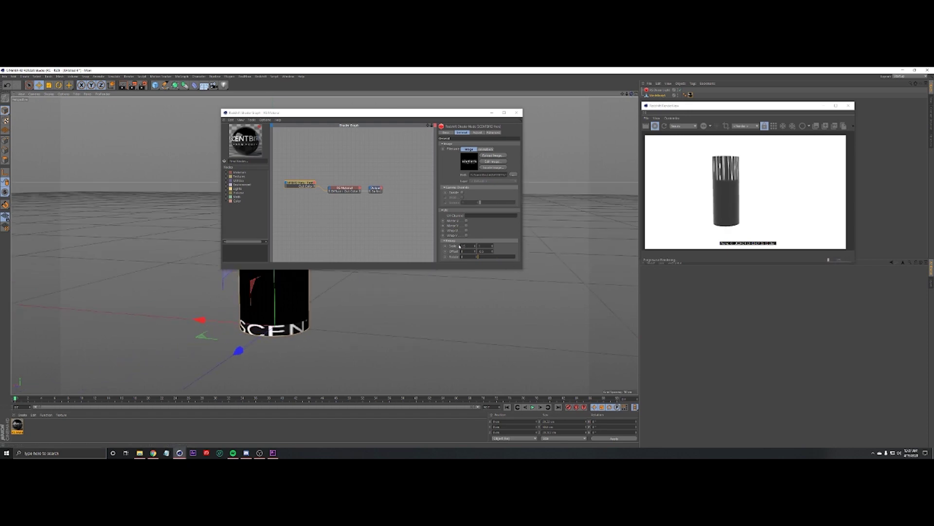
scroll(328, 355, "down", 2)
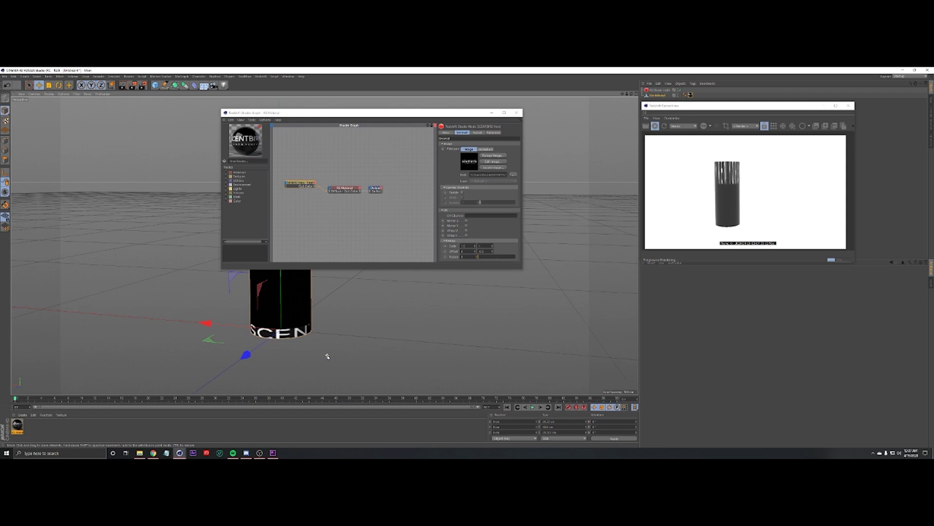
scroll(273, 326, "up", 2)
scroll(273, 327, "up", 1)
left_click_drag(482, 246, 466, 245)
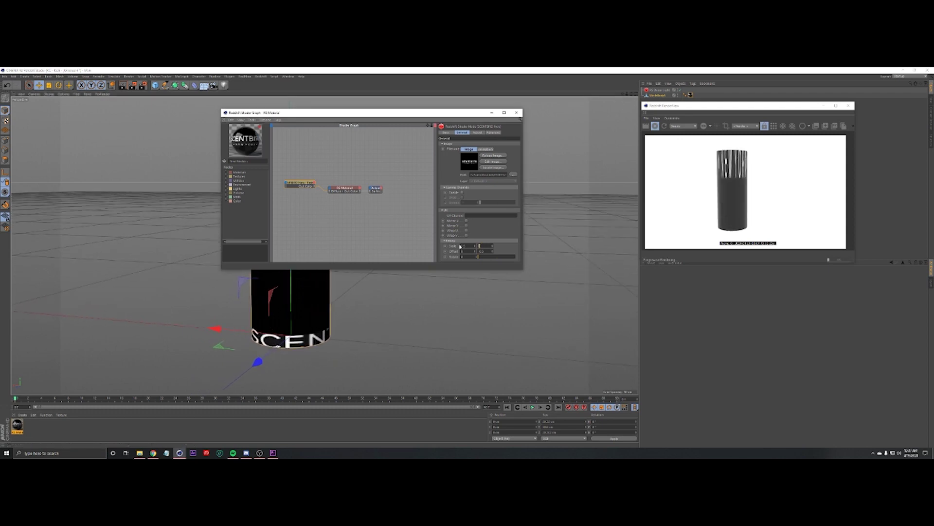
type("1.5")
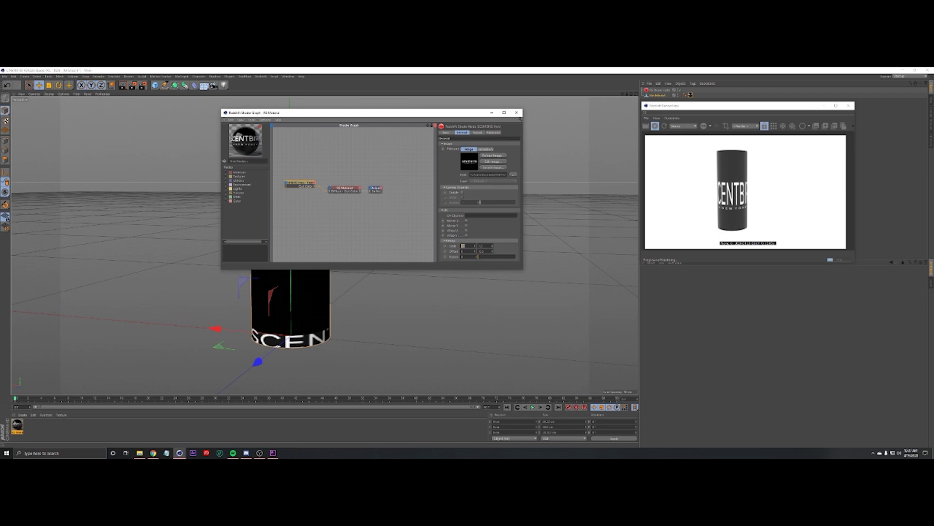
type("1")
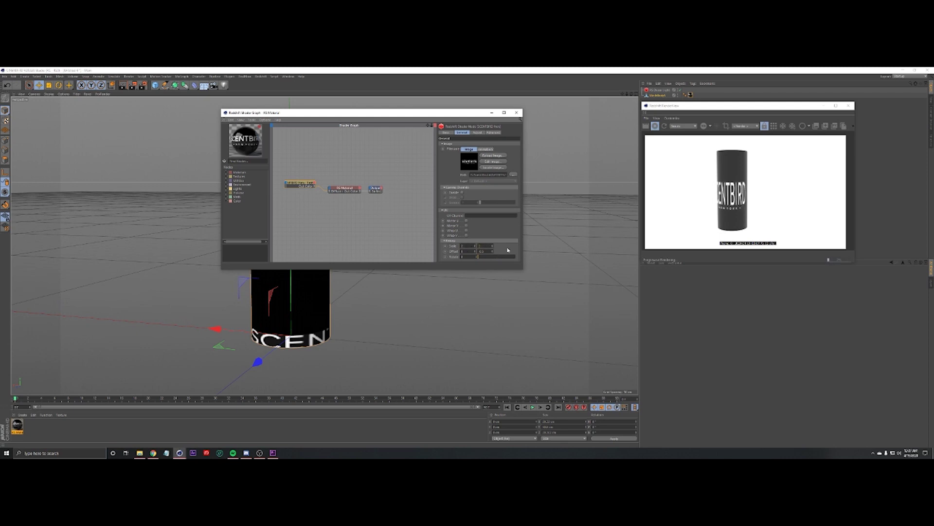
- Fine-tune the logo texture's horizontal and vertical offsets so the lettering shifts sideways and sits lower, near the tube's base
right_click_drag(362, 293, 255, 302, "alt")
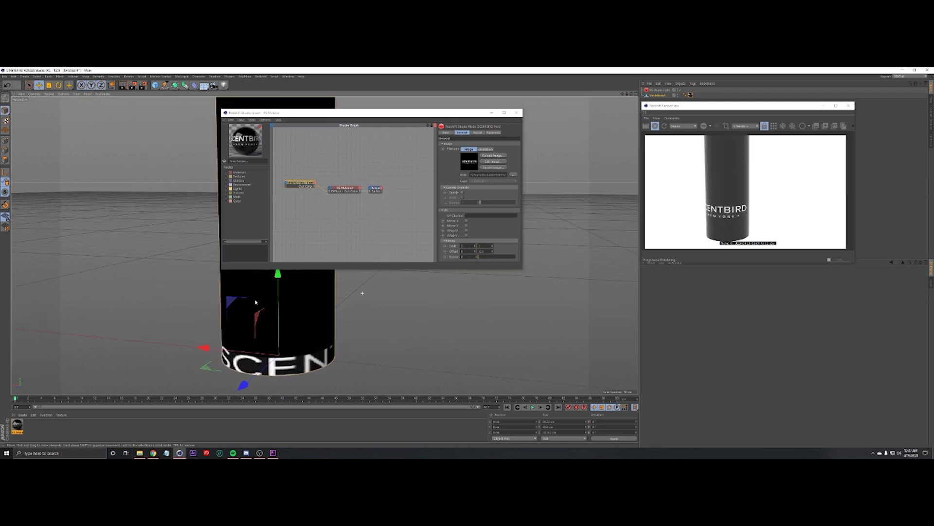
scroll(310, 304, "up", 3)
scroll(311, 305, "down", 2)
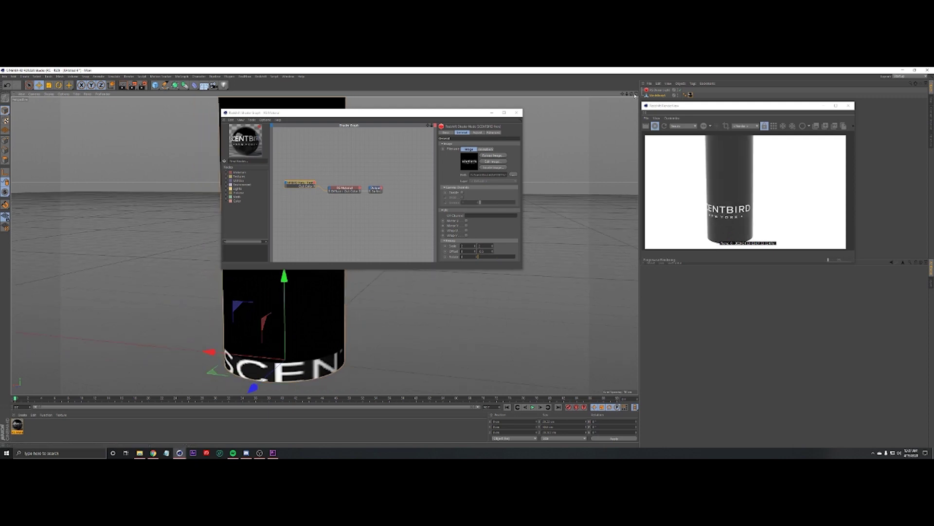
left_click_drag(632, 94, 652, 84)
scroll(433, 305, "down", 1)
scroll(366, 301, "down", 1)
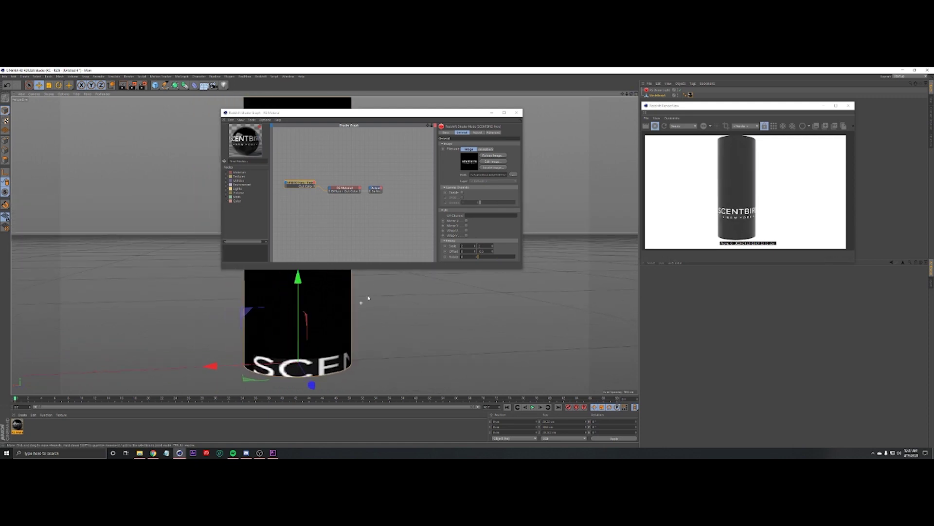
scroll(353, 335, "down", 2)
scroll(384, 330, "up", 1)
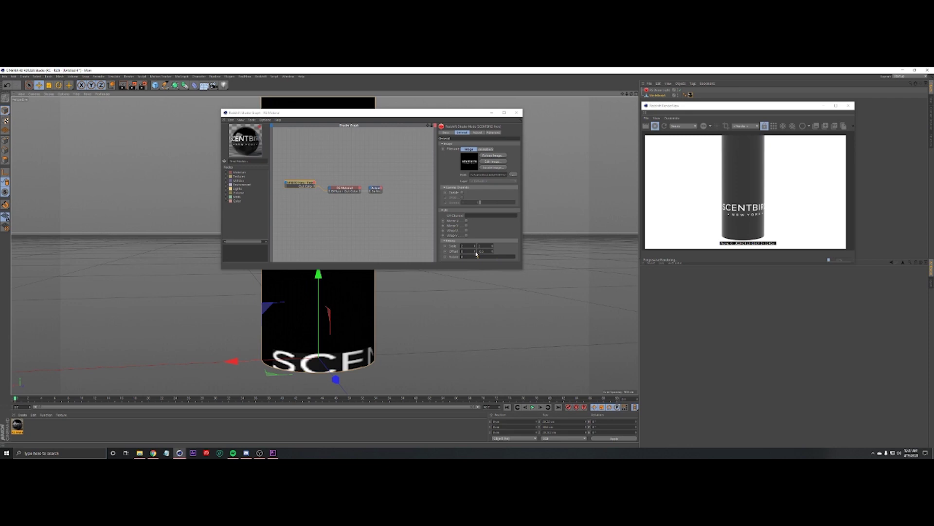
left_click_drag(476, 252, 476, 255)
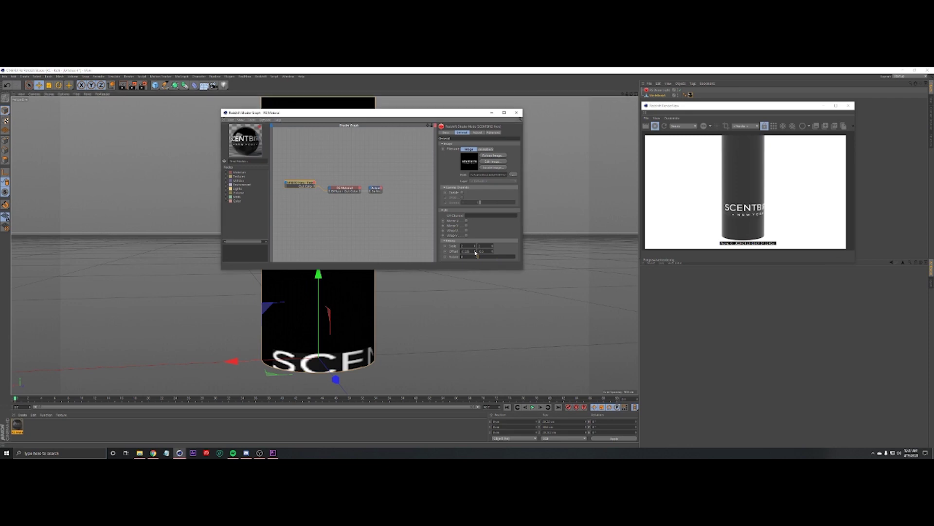
left_click_drag(632, 94, 597, 94)
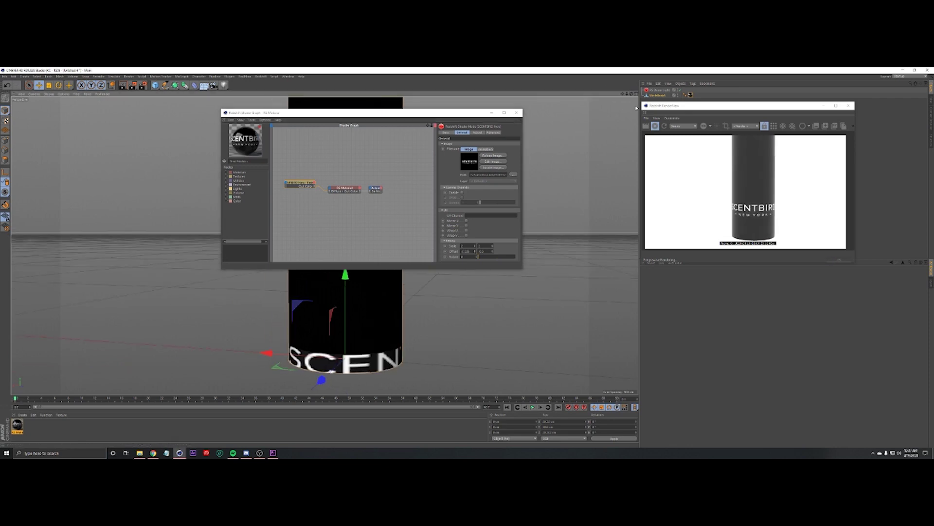
left_click_drag(492, 251, 492, 251)
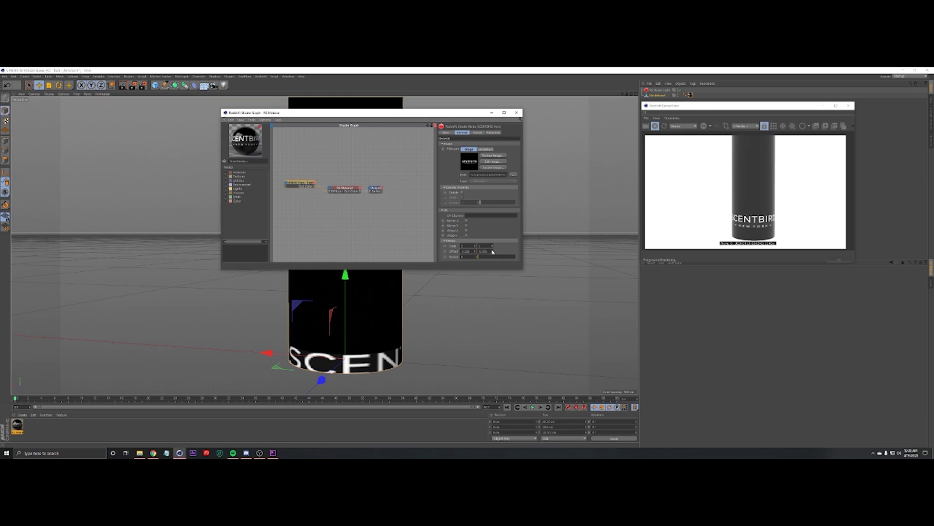
- Examine the logo's placement and sharpness on the tube up close from different angles in the render preview
right_click_drag(316, 334, 354, 332, "alt")
scroll(352, 336, "up", 5)
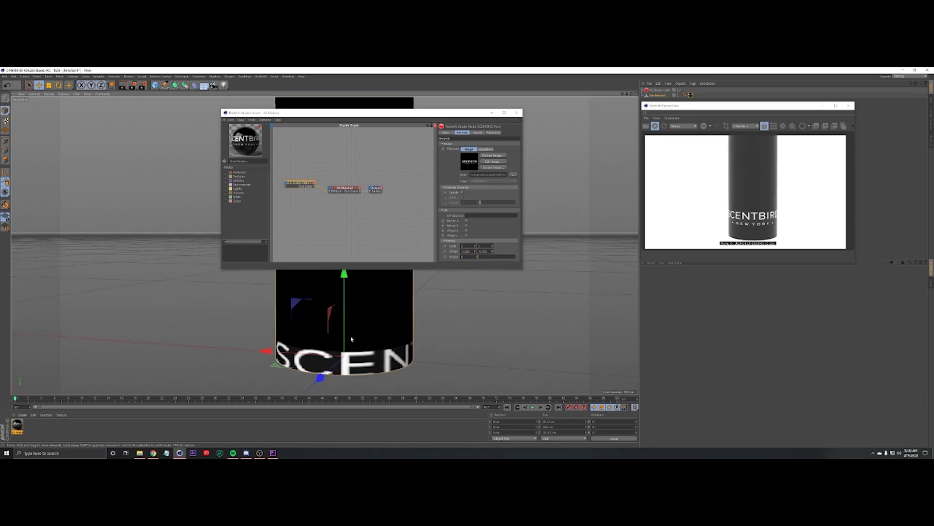
scroll(373, 343, "up", 3)
scroll(395, 310, "down", 3)
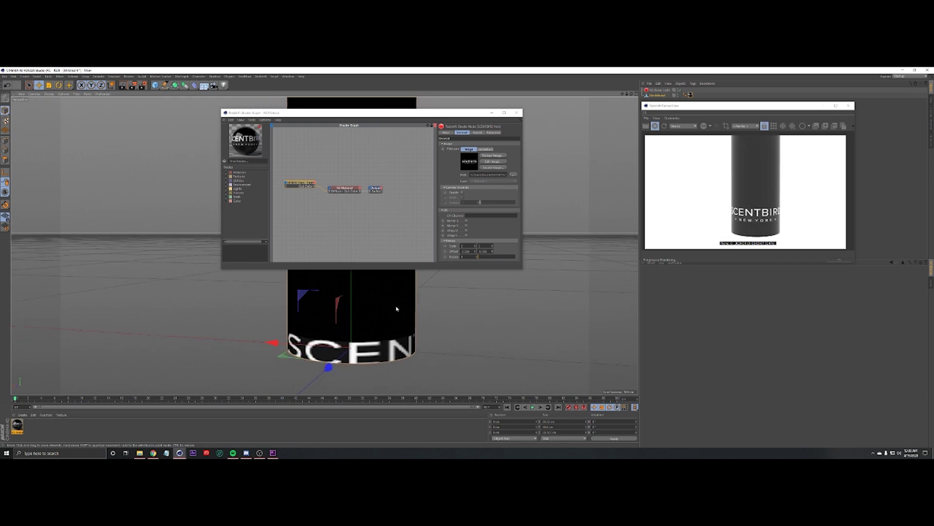
scroll(376, 327, "up", 7)
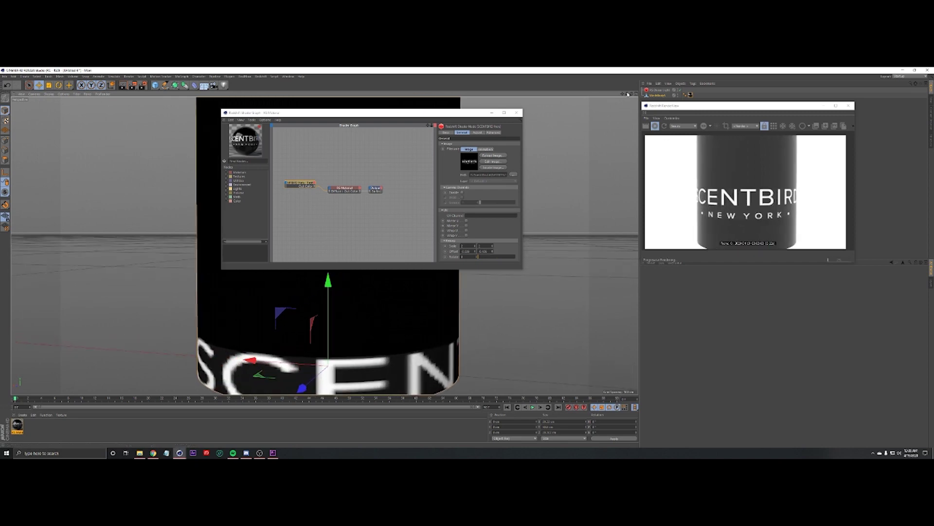
left_click_drag(632, 94, 578, 344)
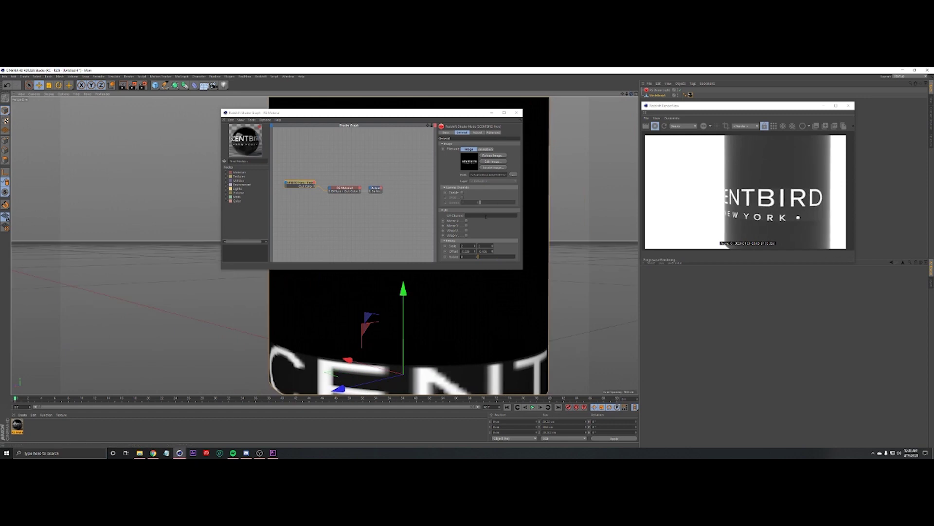
scroll(528, 193, "down", 2)
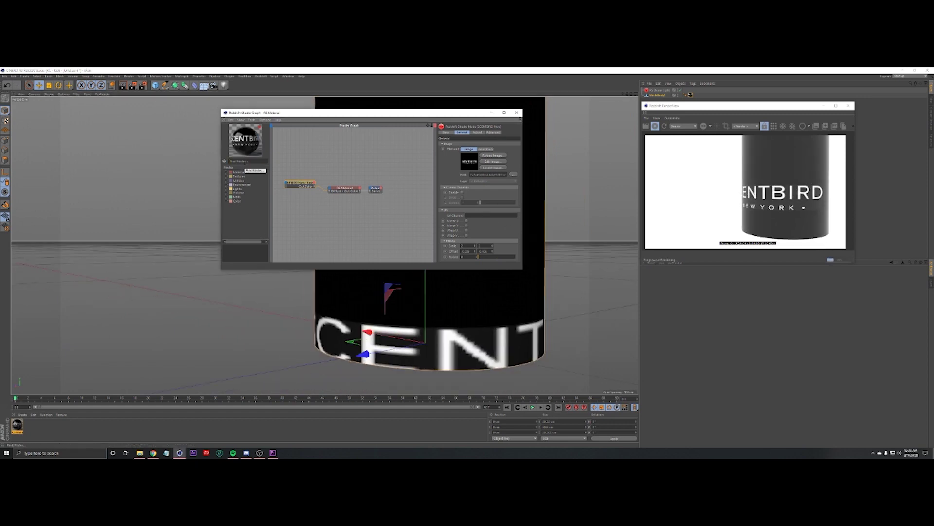
- Search the shader nodes for "color" and add a Color Splitter node below the material node
left_click(244, 161)
type("color")
scroll(256, 219, "down", 3)
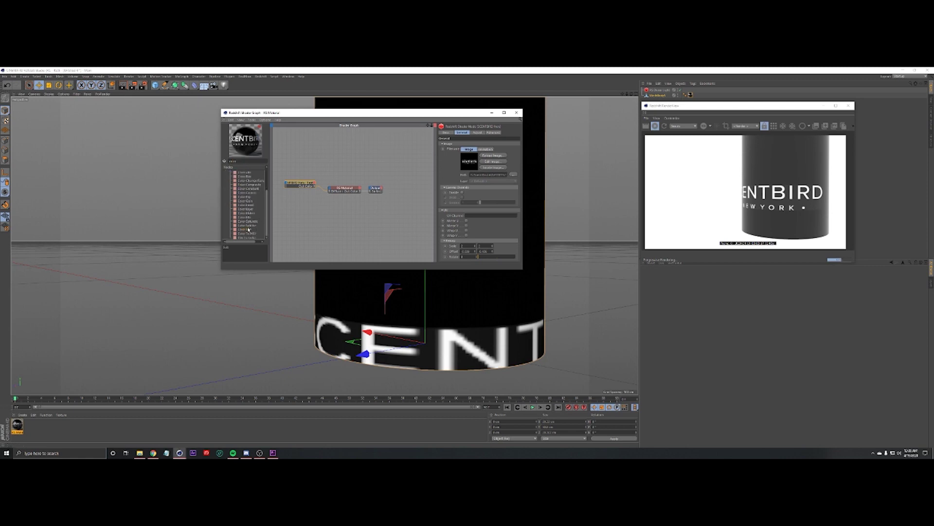
left_click(247, 226)
left_click_drag(346, 224, 326, 201)
scroll(354, 226, "up", 1)
scroll(356, 203, "down", 2)
- Duplicate the logo texture node and link the copy to the Color Splitter, placing the two side by side
left_click(306, 181)
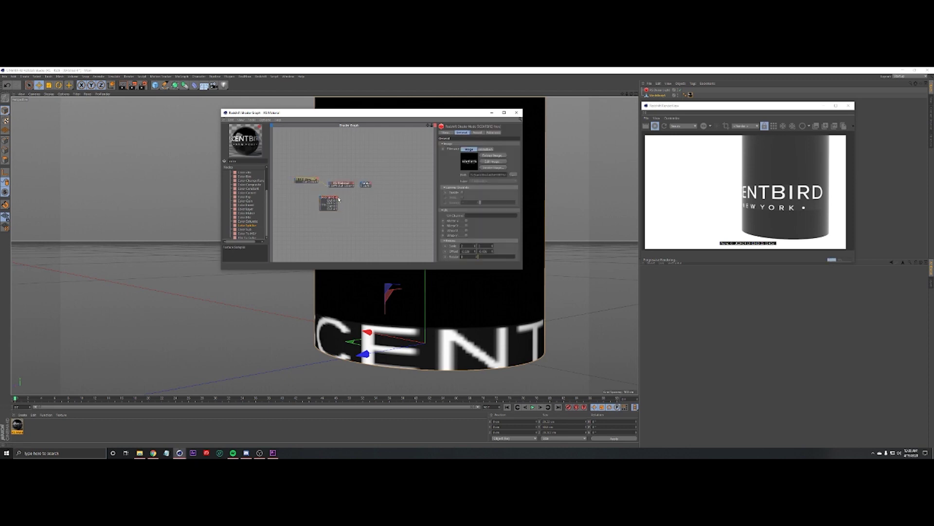
scroll(329, 194, "up", 1)
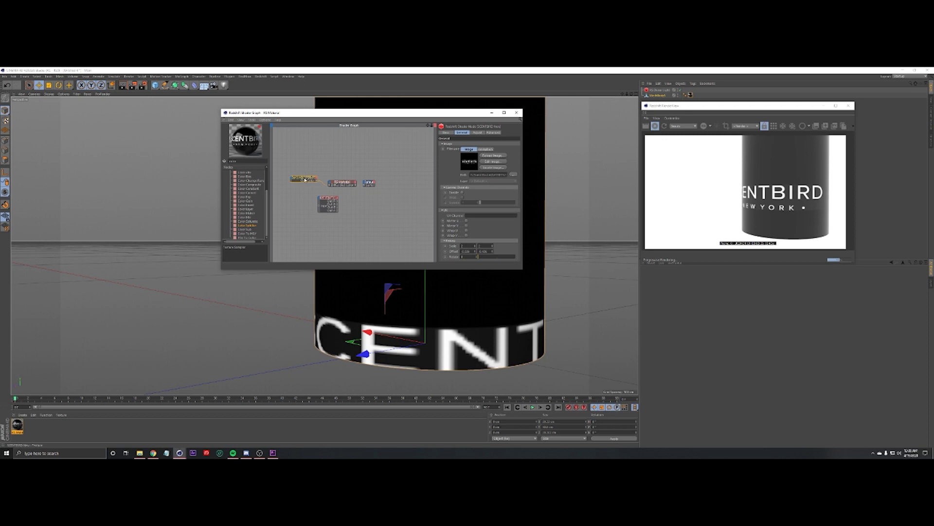
left_click_drag(305, 179, 294, 197, "ctrl")
scroll(368, 188, "down", 3)
scroll(325, 194, "up", 3)
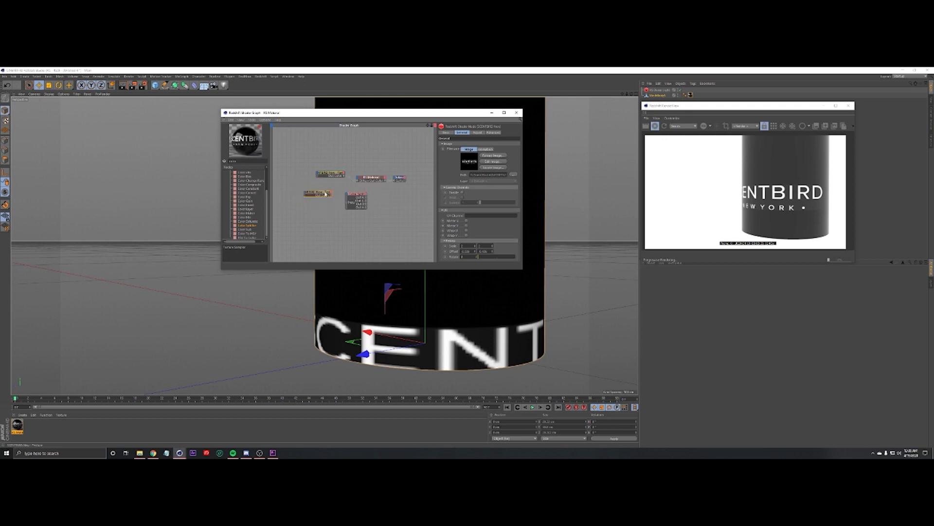
left_click_drag(329, 192, 321, 200)
left_click_drag(347, 204, 330, 203)
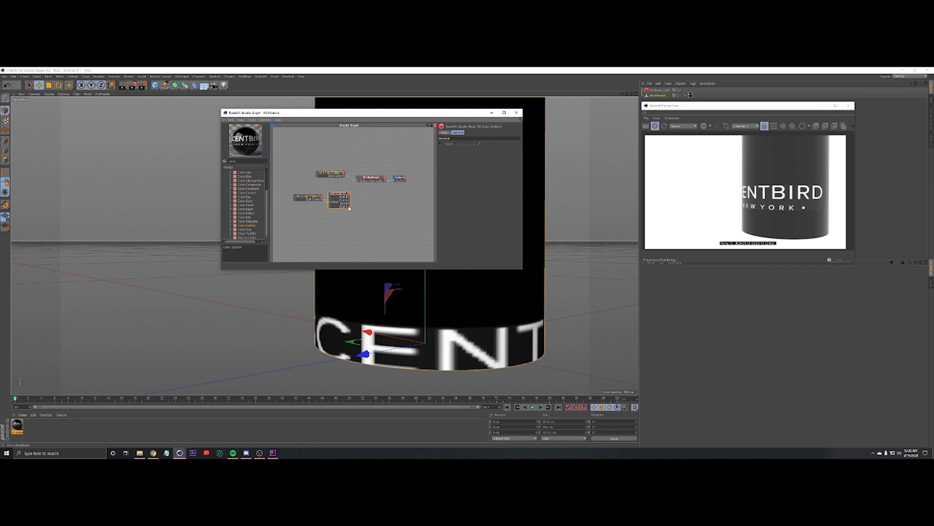
- Connect the Color Splitter's output to the material's Overall Color input and check the tube in the render preview
left_click(358, 179)
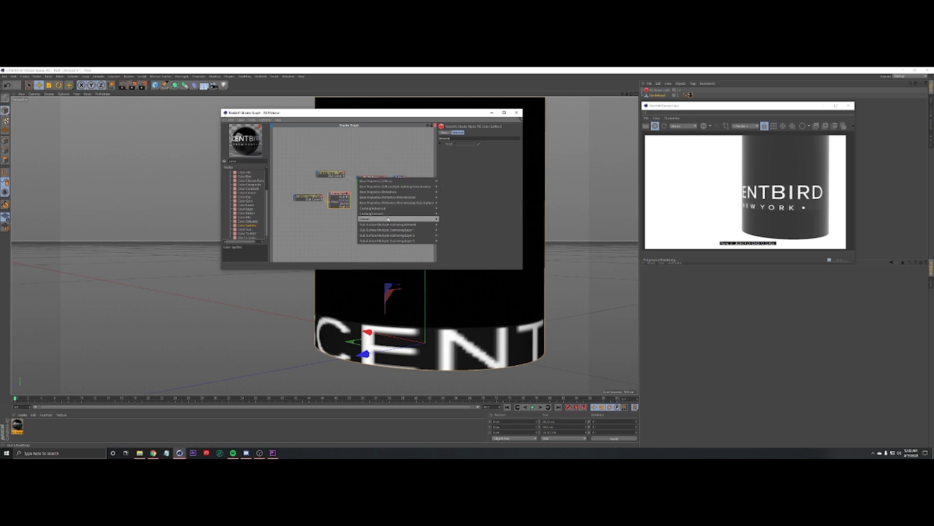
mouse_move(385, 221)
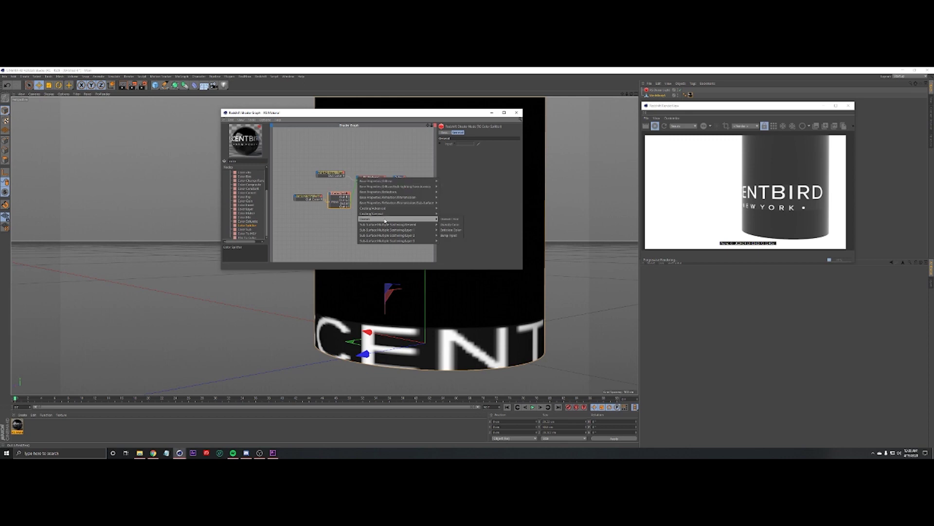
left_click(449, 219)
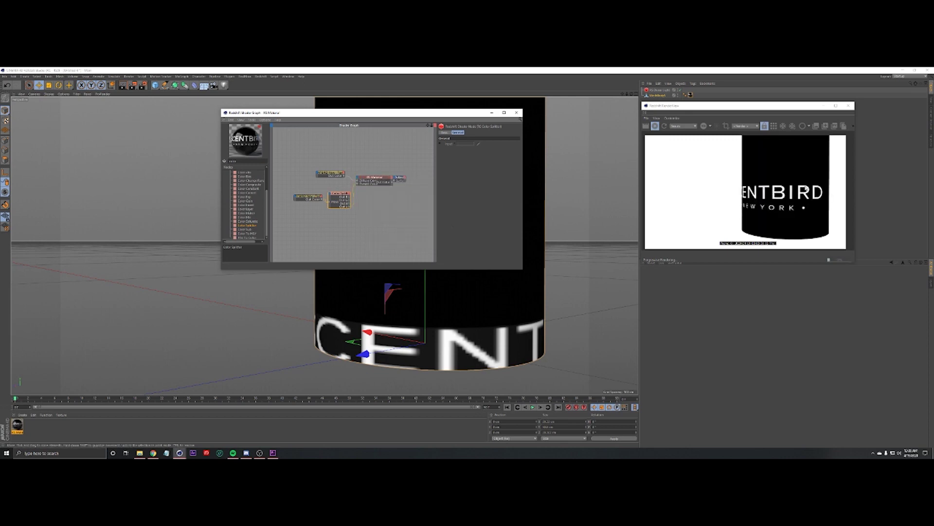
right_click_drag(453, 324, 471, 308, "alt")
left_click_drag(471, 308, 454, 314)
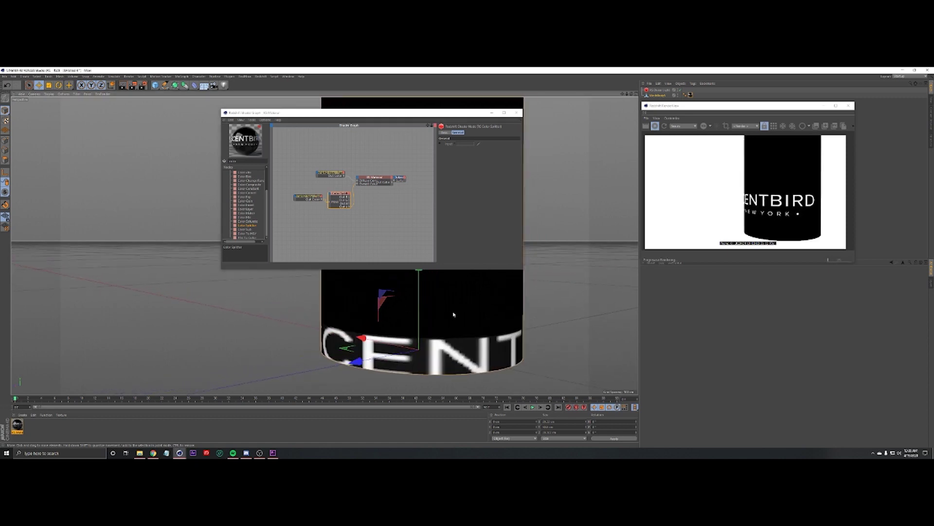
- Space out the texture, Color Splitter and material nodes in the shader graph
scroll(380, 214, "down", 2)
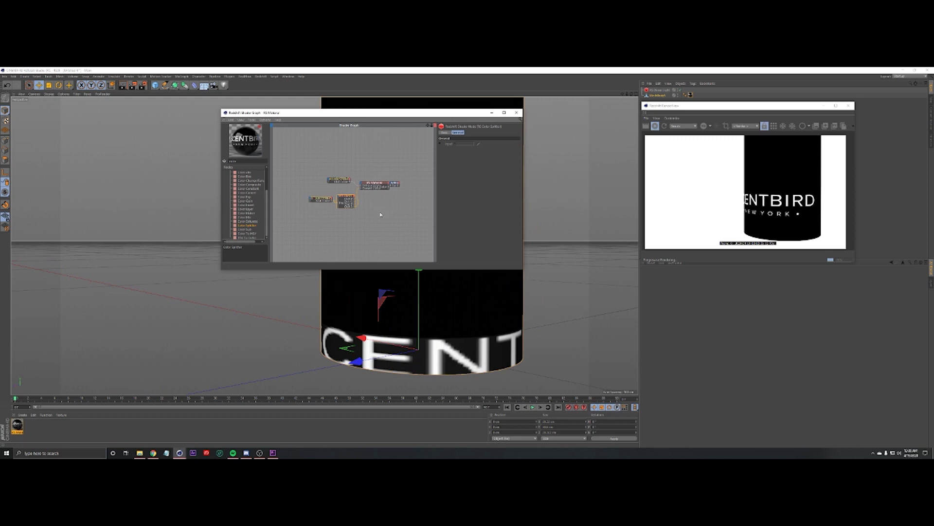
left_click_drag(312, 164, 304, 196)
left_click_drag(370, 185, 344, 184)
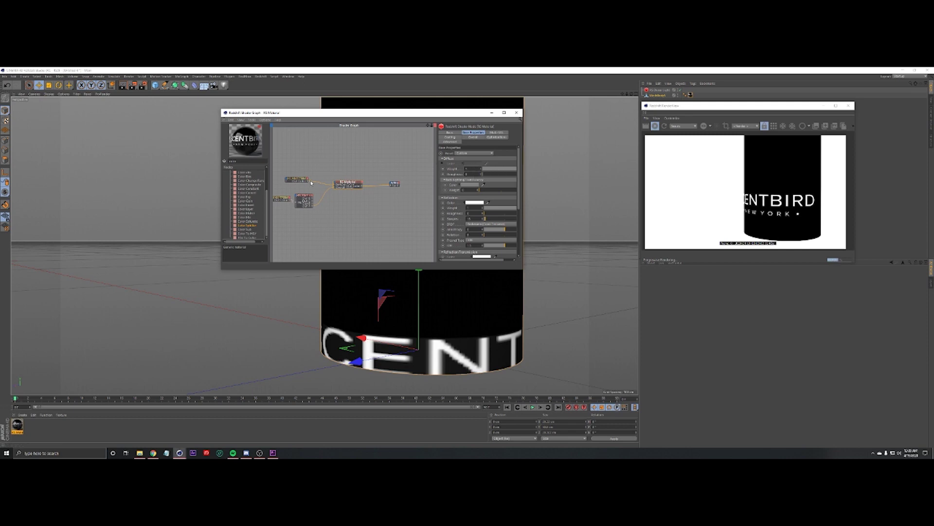
- Search the shader nodes for "mater", add a Material Blender node and place it between the material and Output nodes
type("mater")
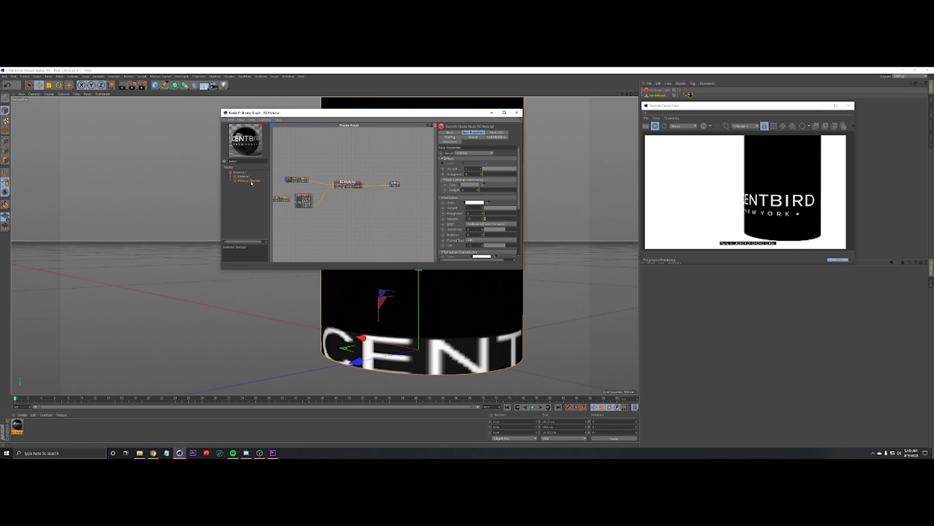
left_click_drag(379, 173, 384, 172)
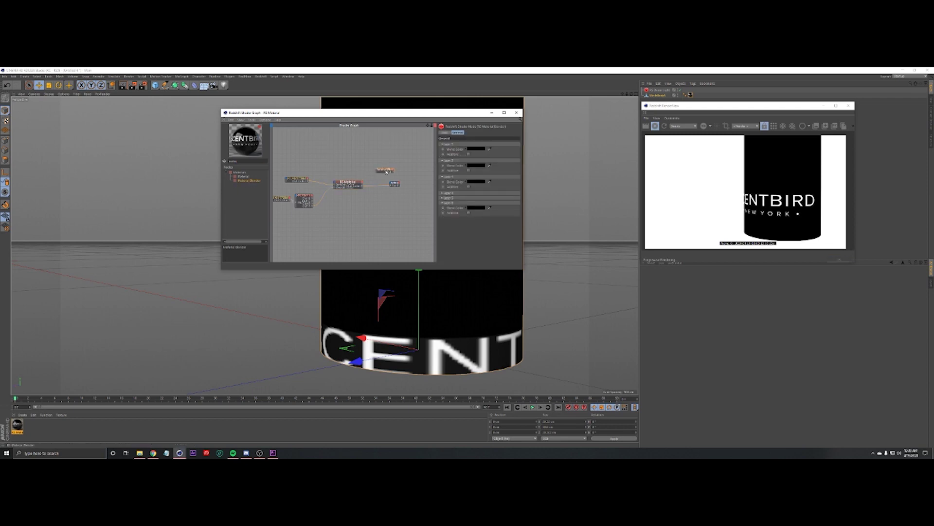
scroll(378, 180, "up", 4)
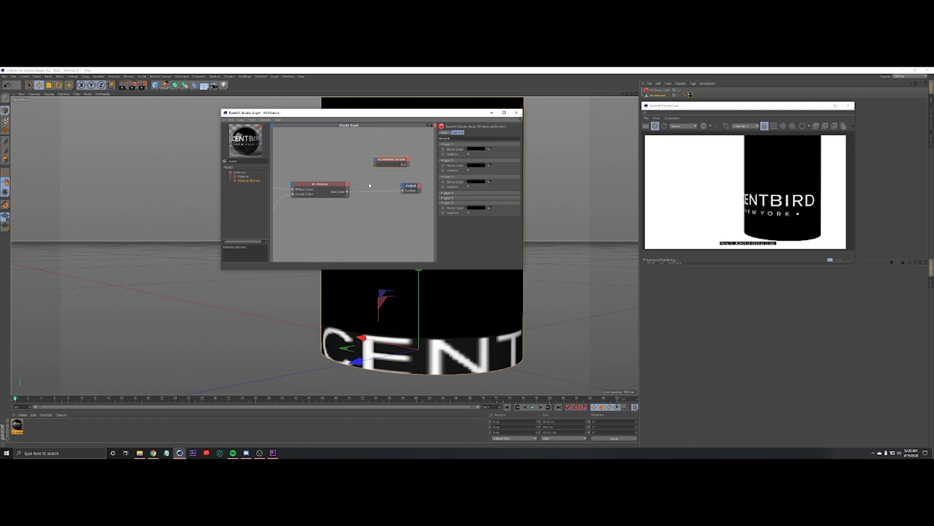
left_click(411, 186)
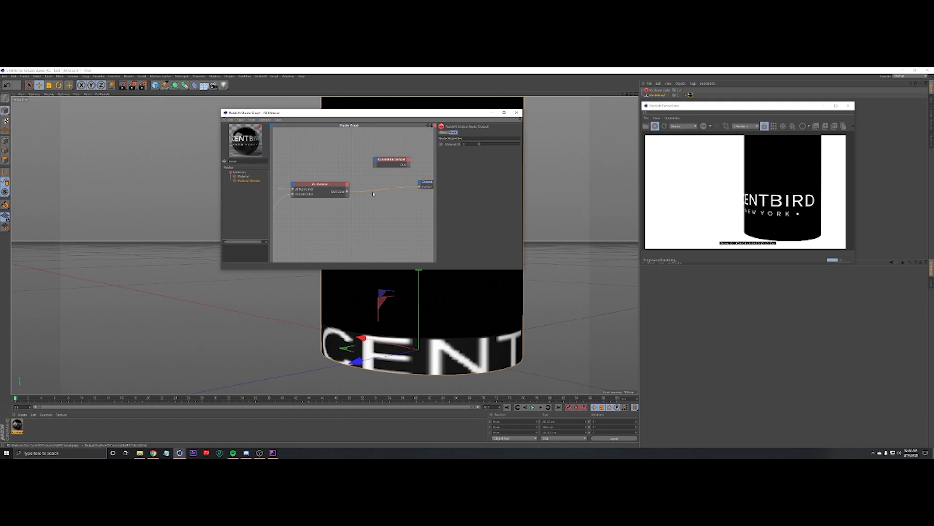
scroll(378, 175, "down", 3)
left_click_drag(378, 175, 373, 183)
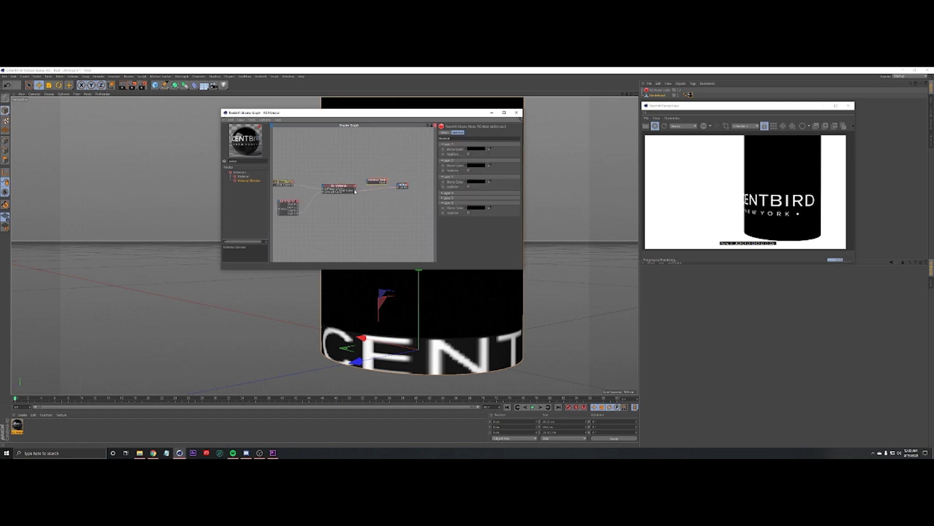
- Connect the logo material to the Material Blender's Base Color and the blender's output to the Output node's Surface
left_click(367, 183)
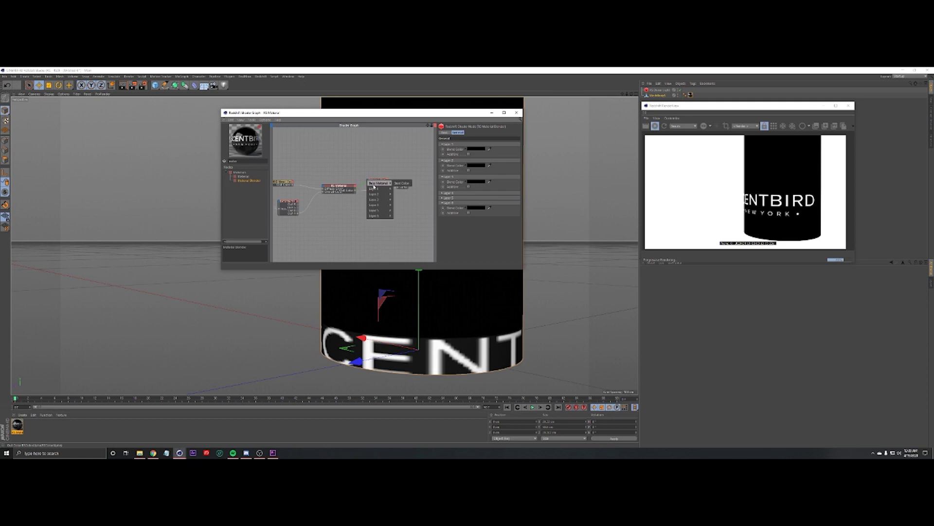
mouse_move(376, 189)
left_click(398, 184)
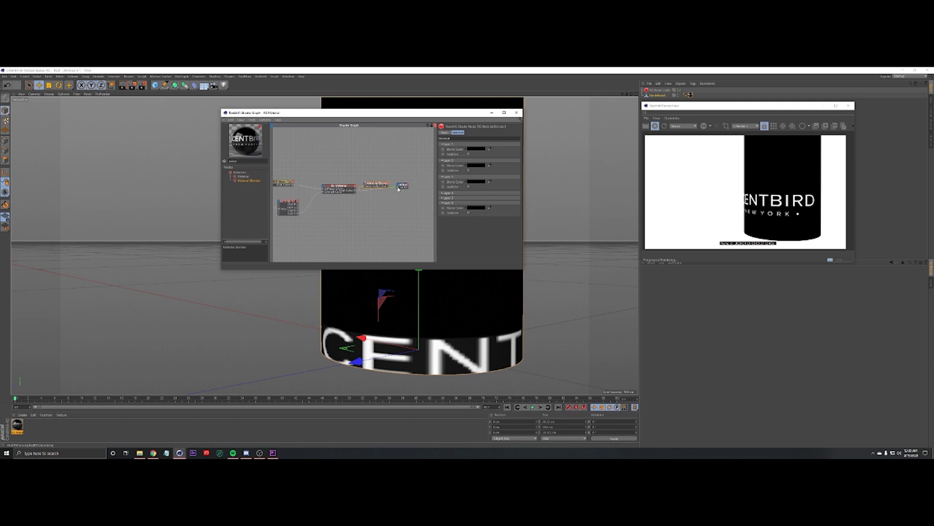
scroll(384, 185, "up", 4)
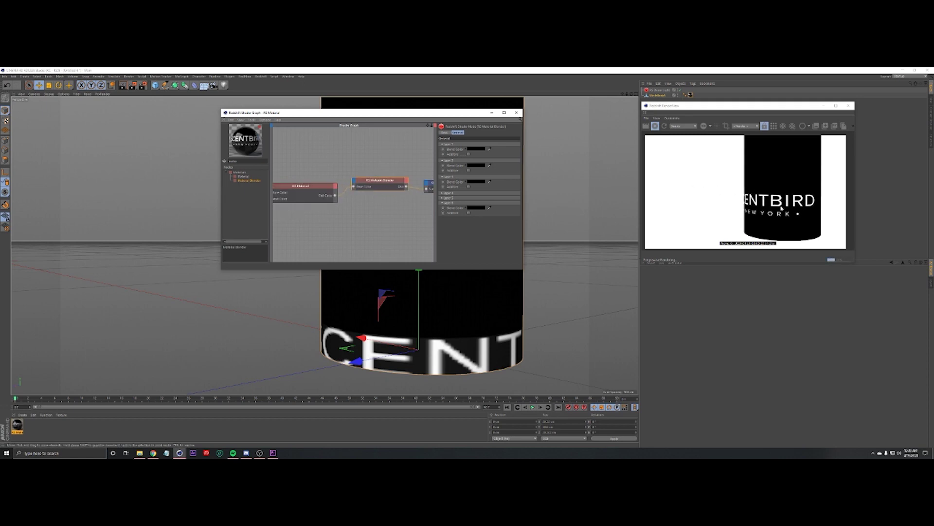
scroll(395, 191, "down", 5)
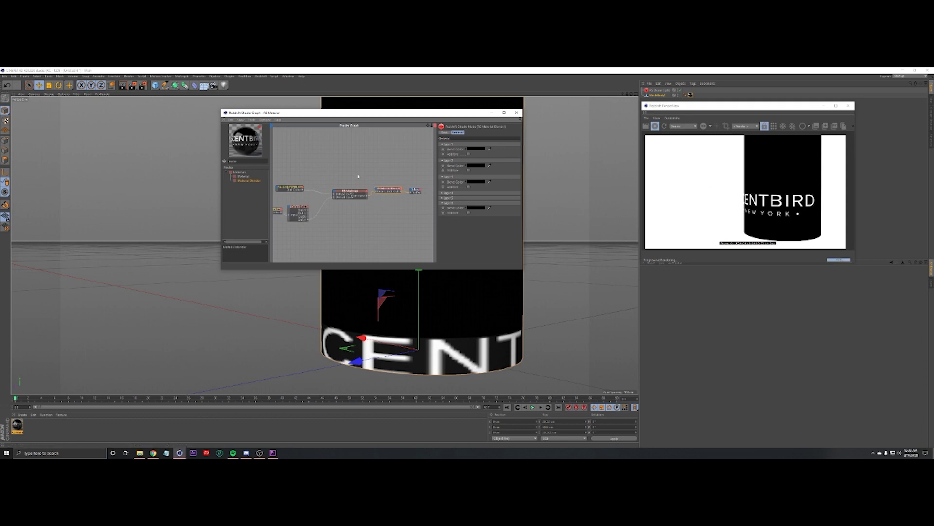
- Add a second Material node to the shader graph, above the existing material
left_click_drag(292, 176, 312, 173)
scroll(387, 173, "up", 4)
scroll(375, 170, "down", 3)
scroll(410, 197, "up", 2)
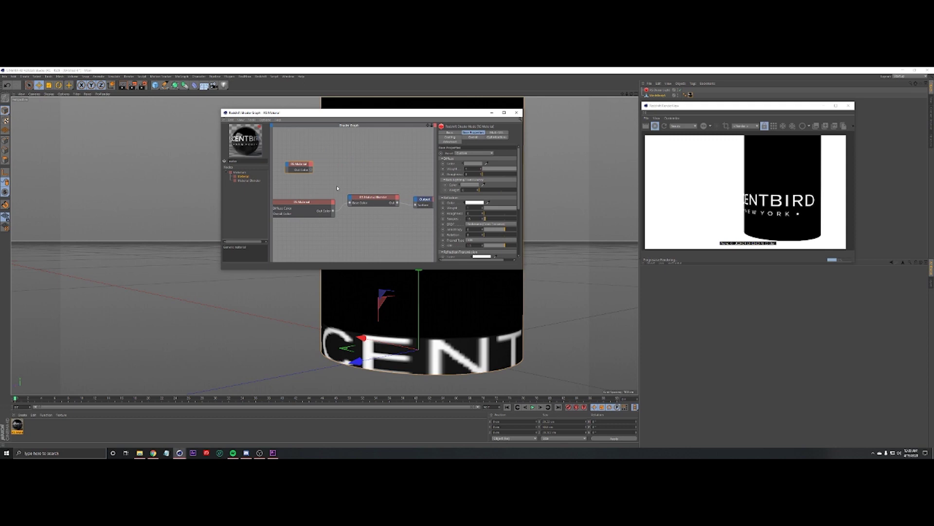
- Connect the second material to the Material Blender's Layer Color 1 and place it below the logo material
left_click_drag(311, 171, 351, 200)
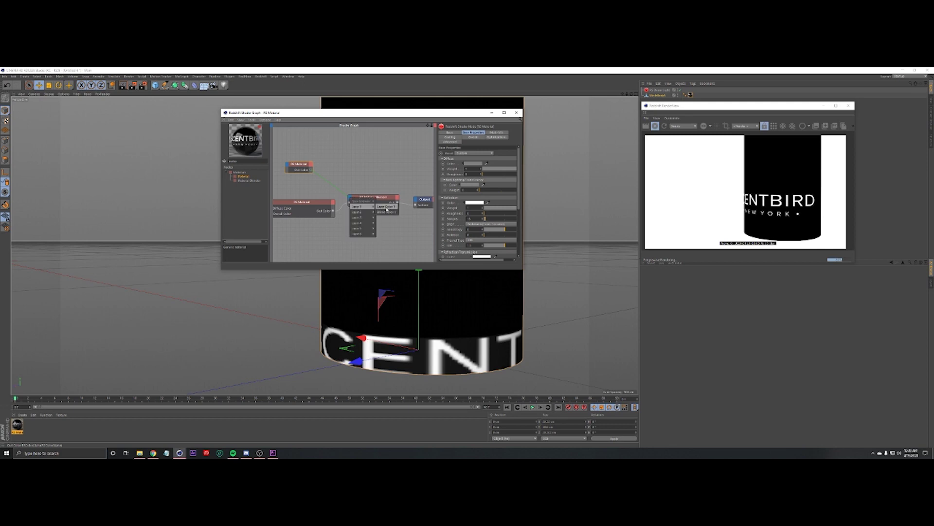
left_click(360, 207)
left_click_drag(311, 171, 315, 200)
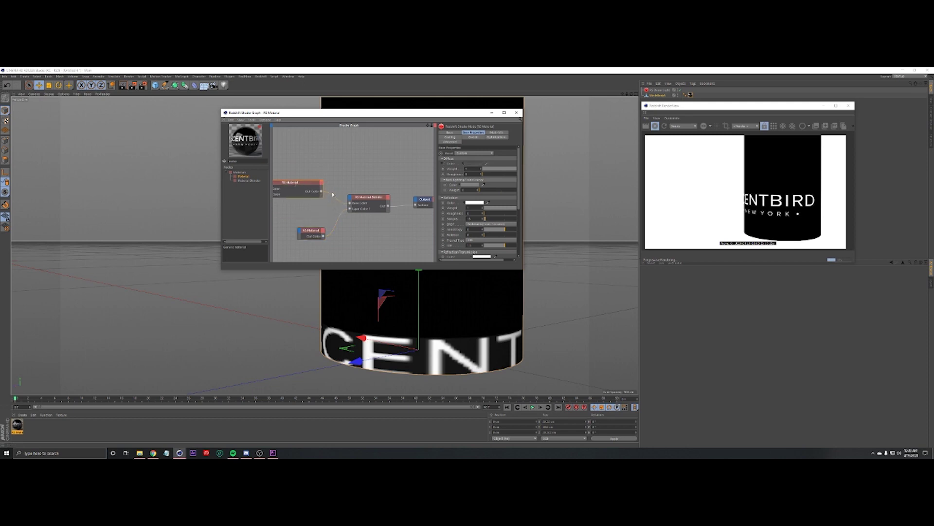
scroll(333, 196, "down", 4)
scroll(291, 216, "up", 3)
left_click(326, 220)
scroll(326, 220, "down", 3)
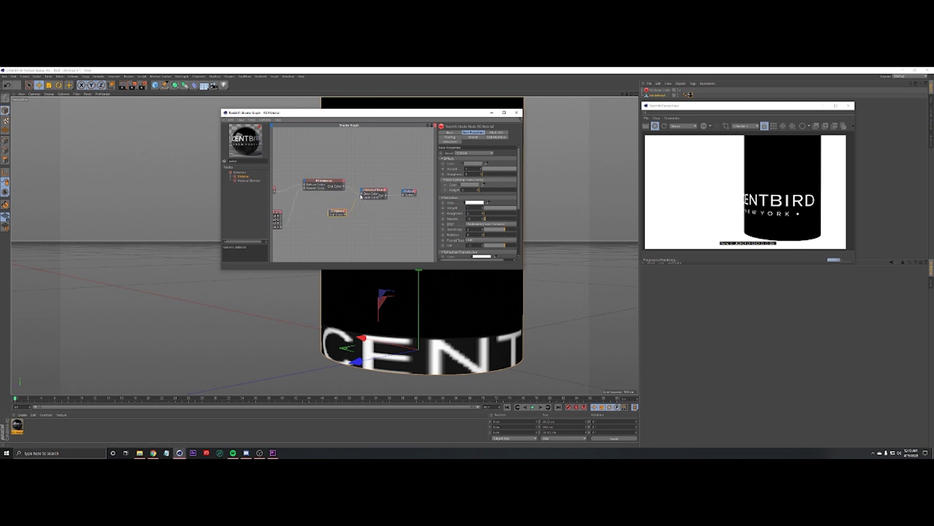
scroll(377, 219, "up", 3)
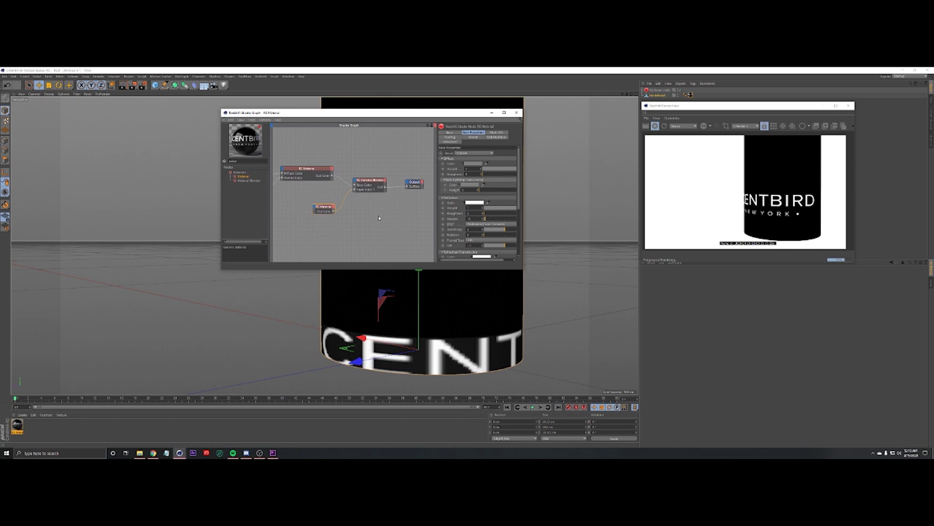
- Set the second material's diffuse color to dark red
left_click(473, 164)
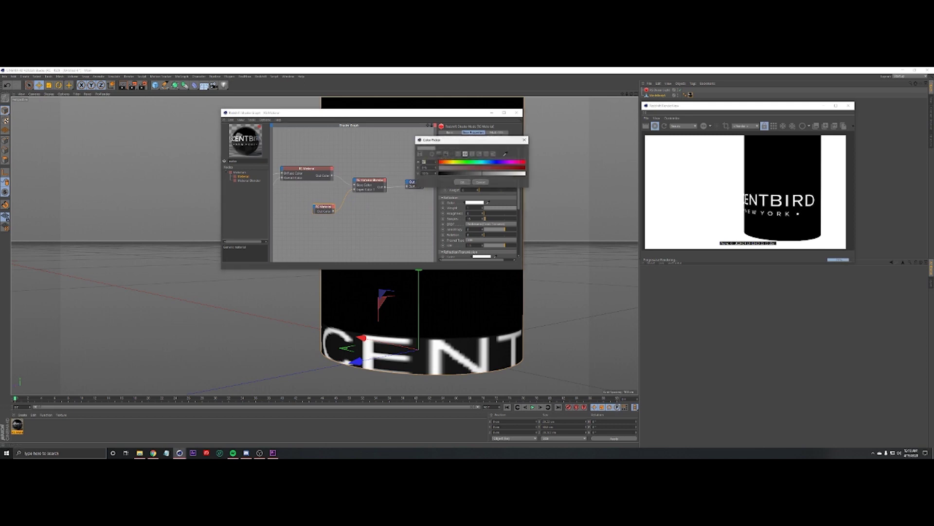
left_click_drag(463, 167, 494, 167)
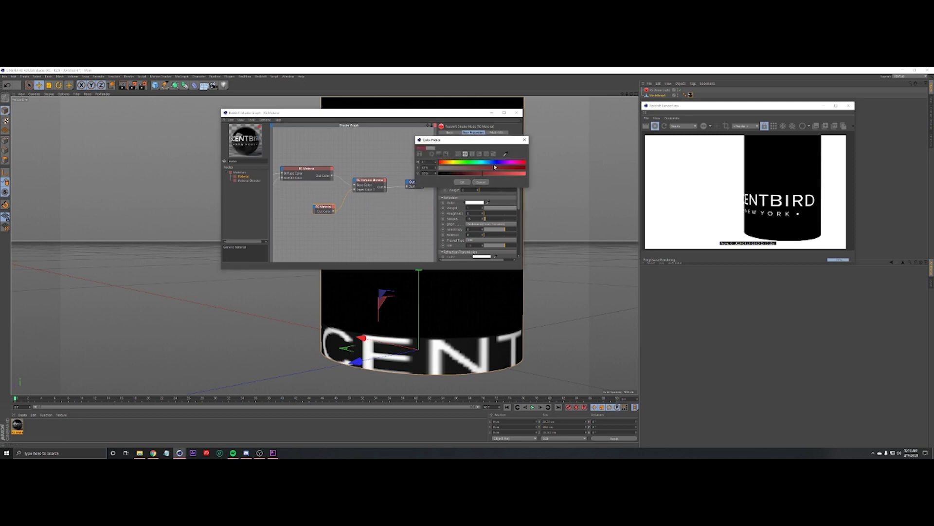
left_click(463, 182)
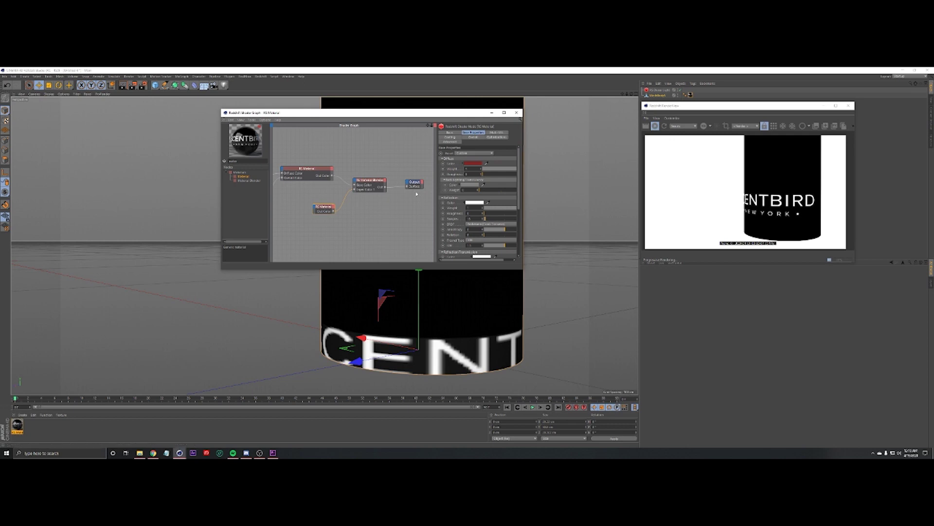
- Enable Additive for Layer 1 of the Material Blender and set its Blend Color to white
scroll(379, 195, "up", 2)
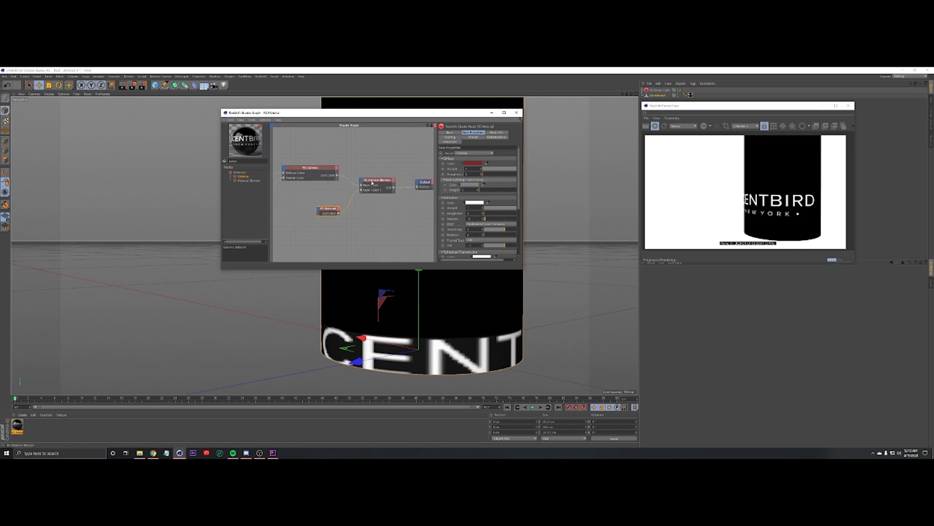
left_click(379, 192)
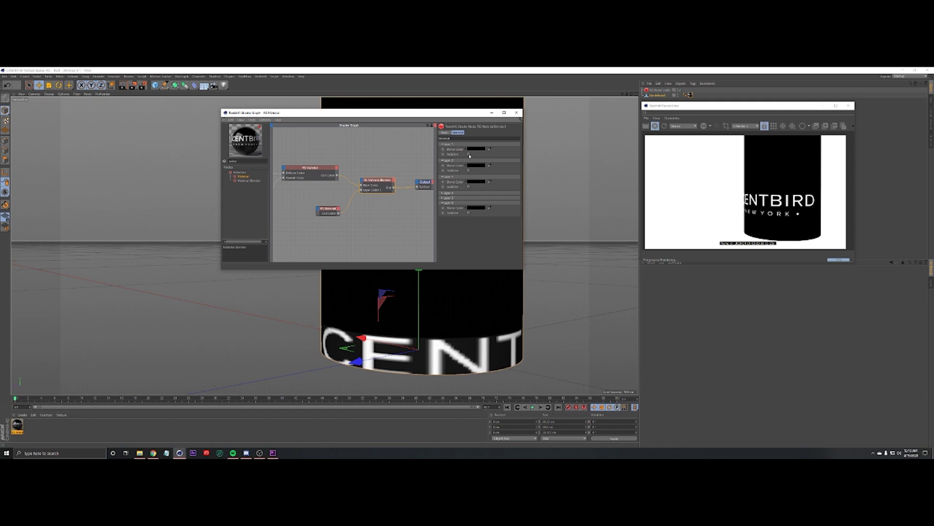
left_click(469, 155)
left_click(477, 149)
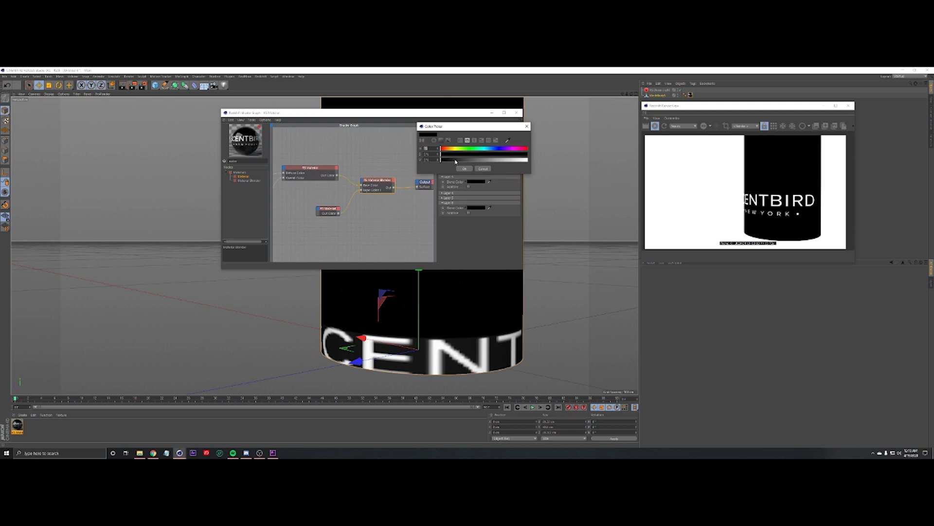
left_click_drag(456, 161, 530, 160)
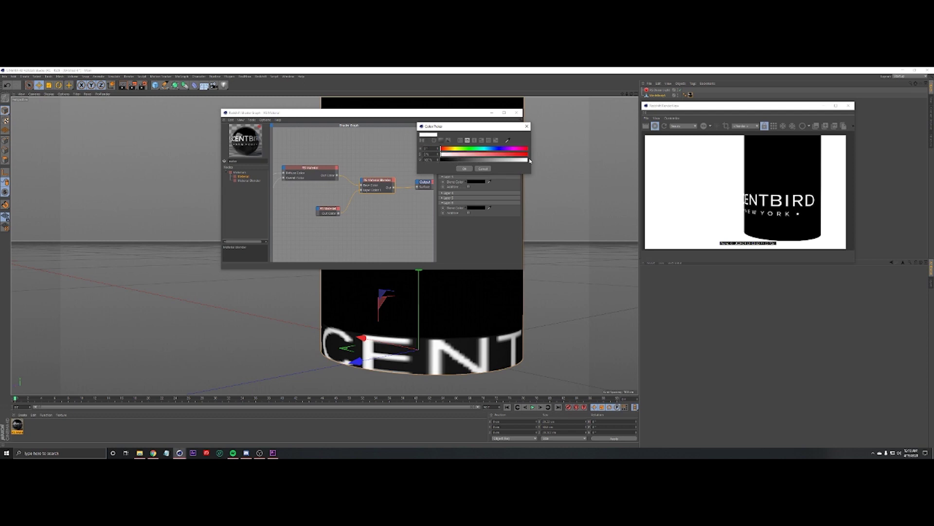
left_click(466, 168)
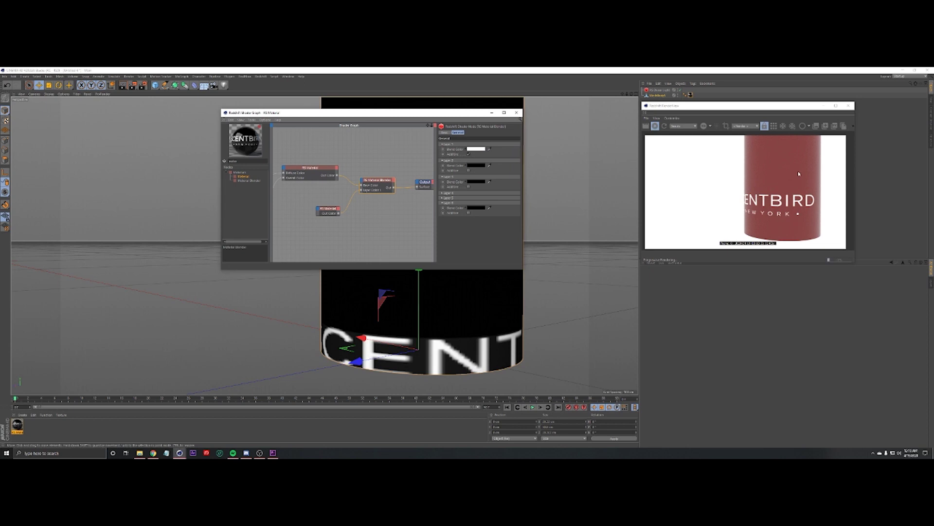
- Try darker grey Blend Colors for the Material Blender's Layer 1, compare them in the render preview, and return the color to white
scroll(455, 292, "down", 2)
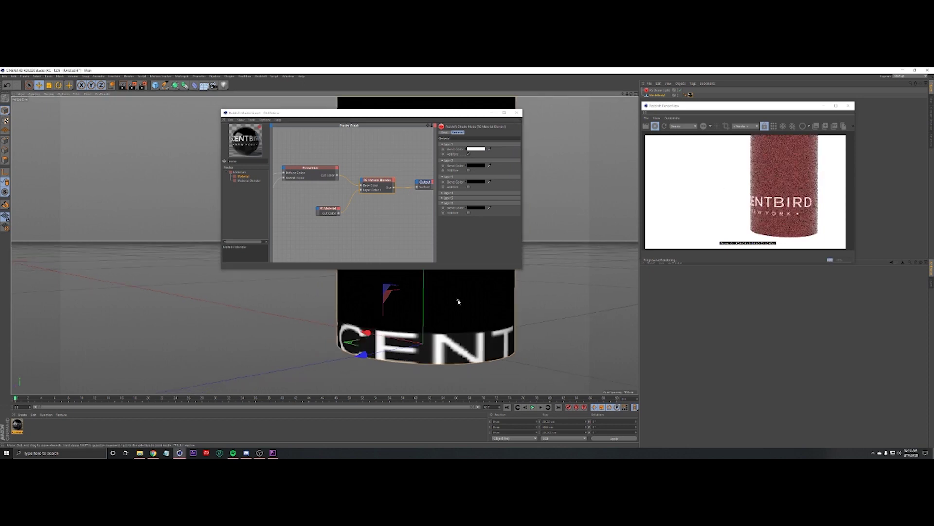
left_click_drag(633, 94, 652, 102)
scroll(520, 284, "down", 2)
scroll(426, 301, "up", 3)
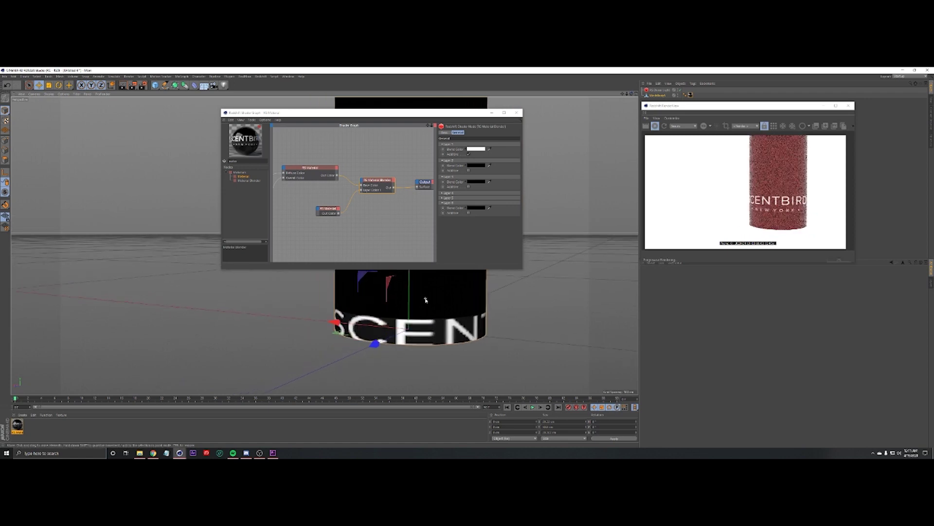
left_click(479, 148)
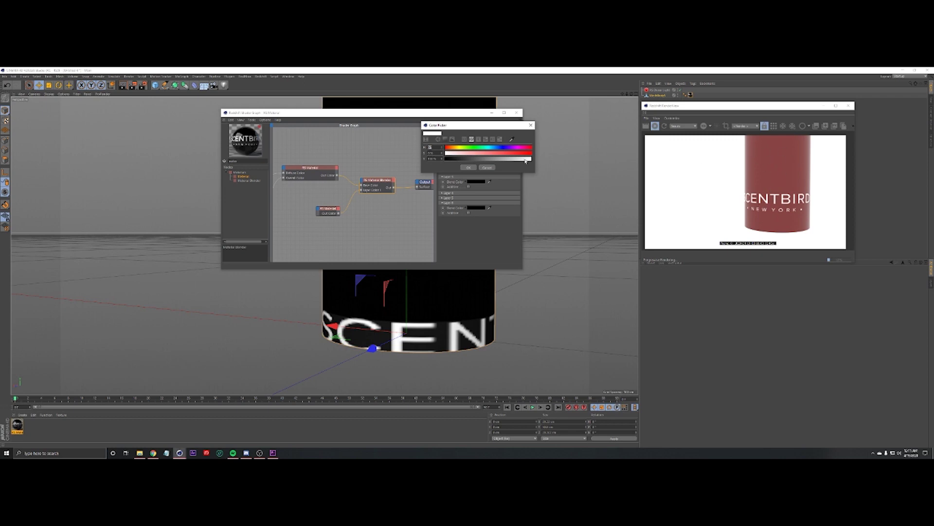
left_click_drag(526, 160, 468, 162)
left_click(469, 167)
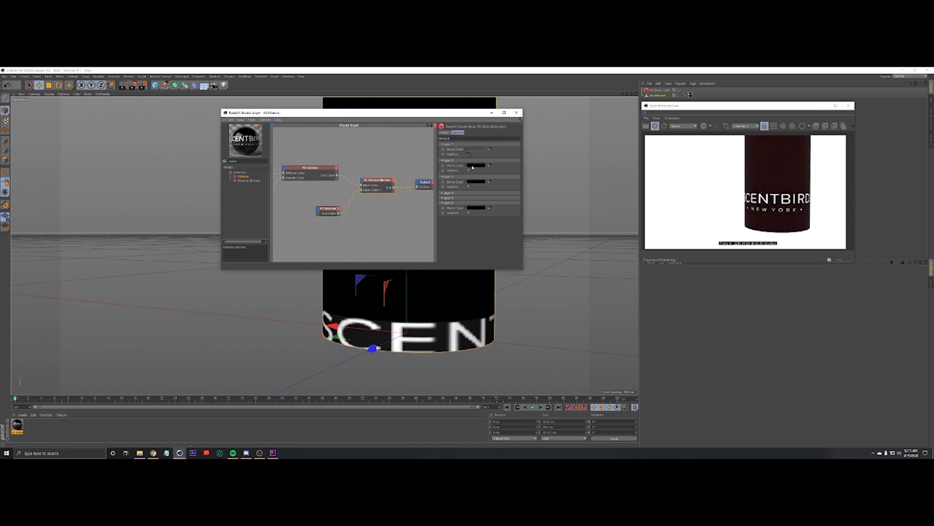
left_click(471, 150)
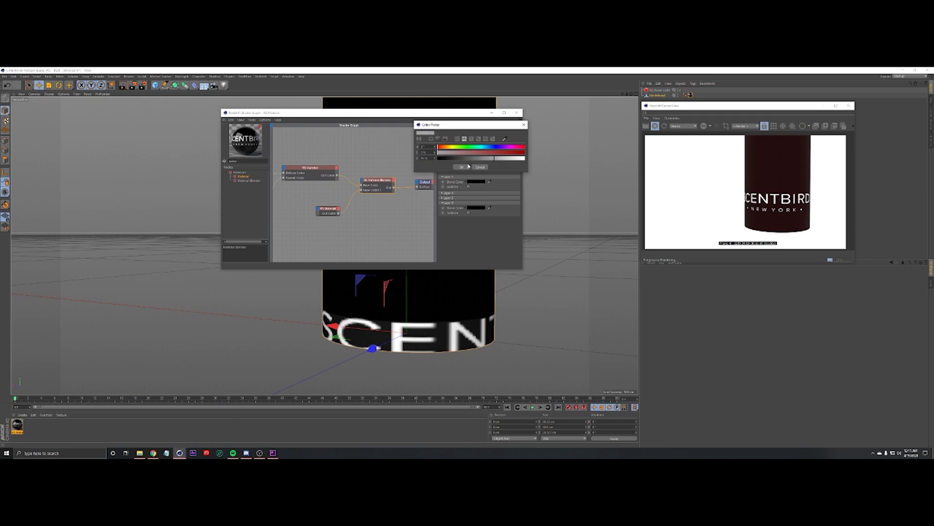
left_click(470, 168)
left_click(473, 166)
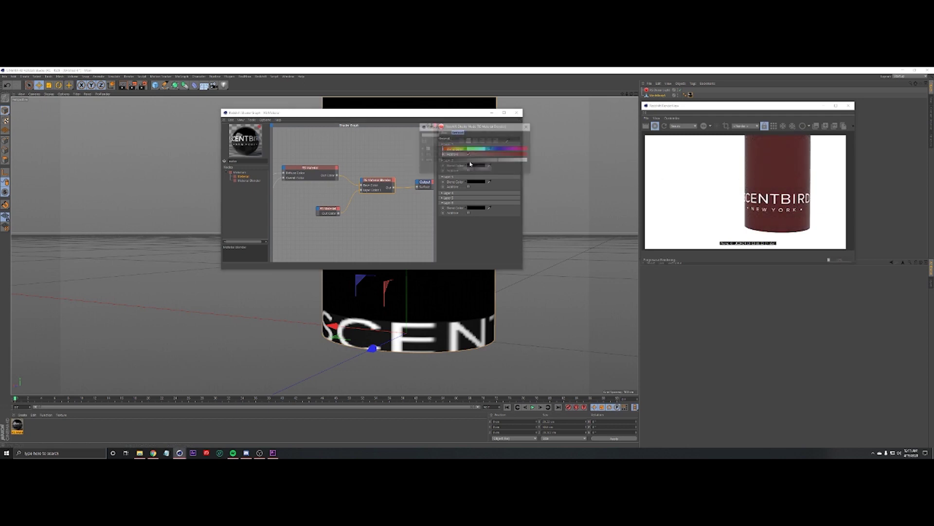
left_click(526, 161)
left_click(465, 168)
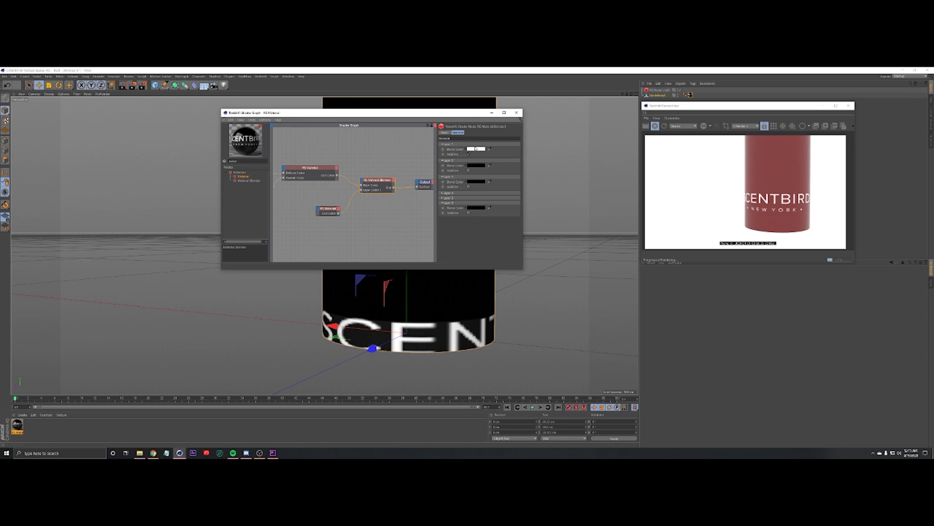
- Move the red material node lower in the graph and adjust its diffuse roughness and reflection weight
scroll(383, 164, "down", 5)
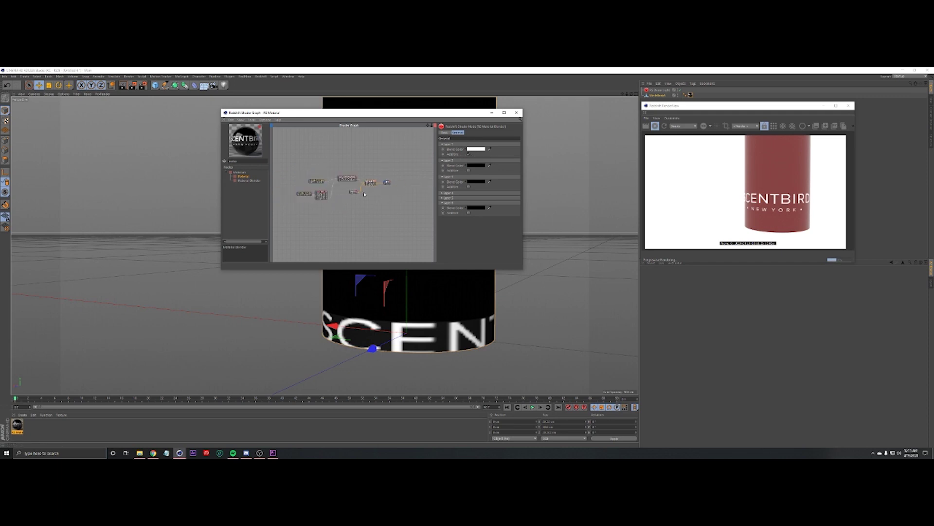
scroll(379, 189, "up", 3)
scroll(379, 195, "down", 1)
scroll(379, 195, "down", 2)
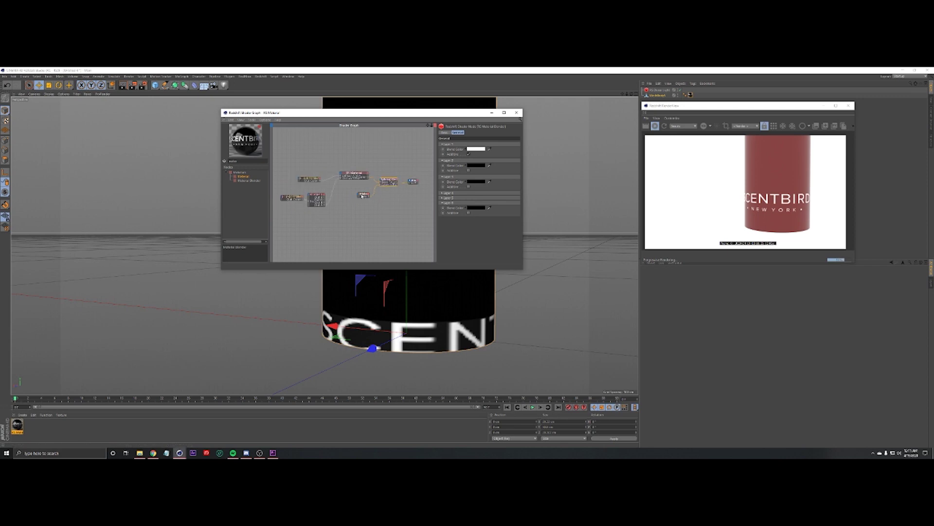
left_click(362, 195)
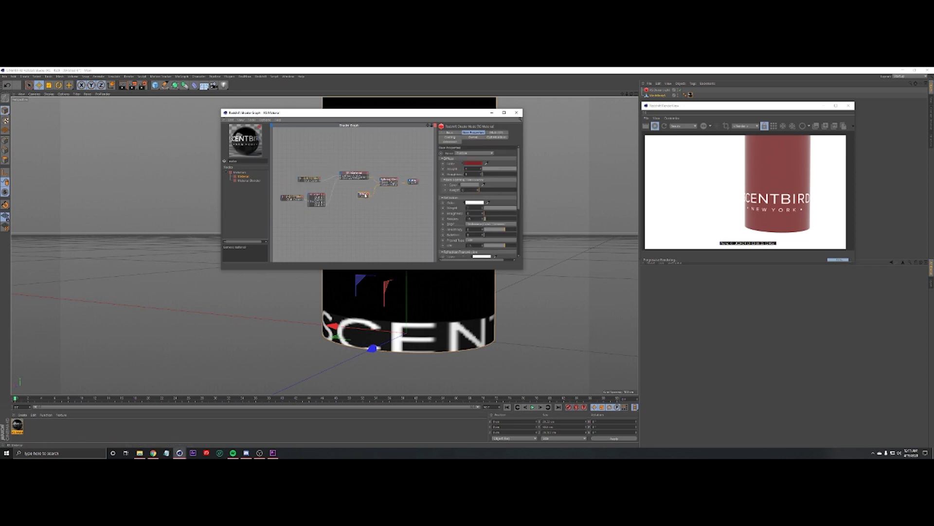
left_click_drag(364, 195, 364, 200)
scroll(362, 194, "up", 5)
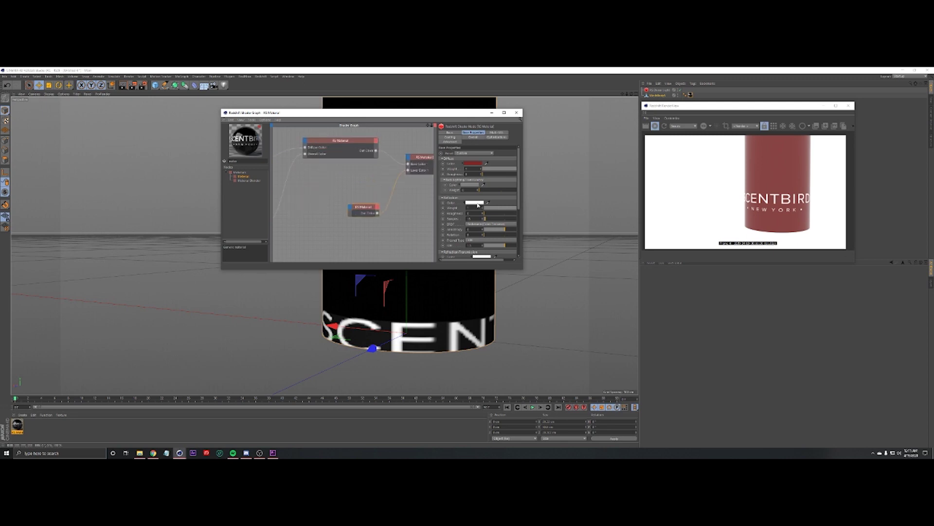
left_click(489, 176)
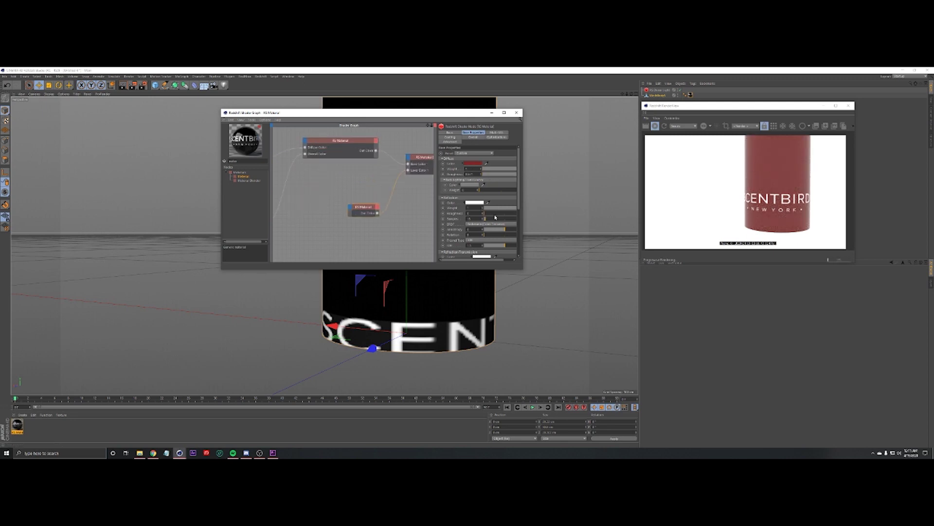
left_click_drag(495, 214, 518, 213)
- Add a Redshift Area Light to the scene and check the red bottle's lighting in the render preview
right_click_drag(390, 298, 305, 169, "alt")
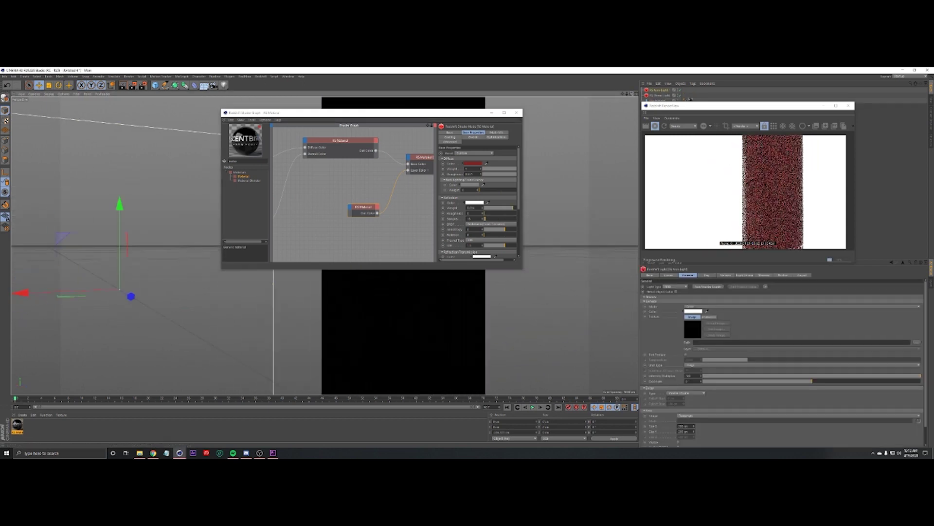
mouse_move(311, 302)
left_mouse_down("alt")
mouse_move(370, 336)
mouse_move(302, 292)
mouse_move(297, 322)
mouse_move(316, 304)
left_mouse_up("alt")
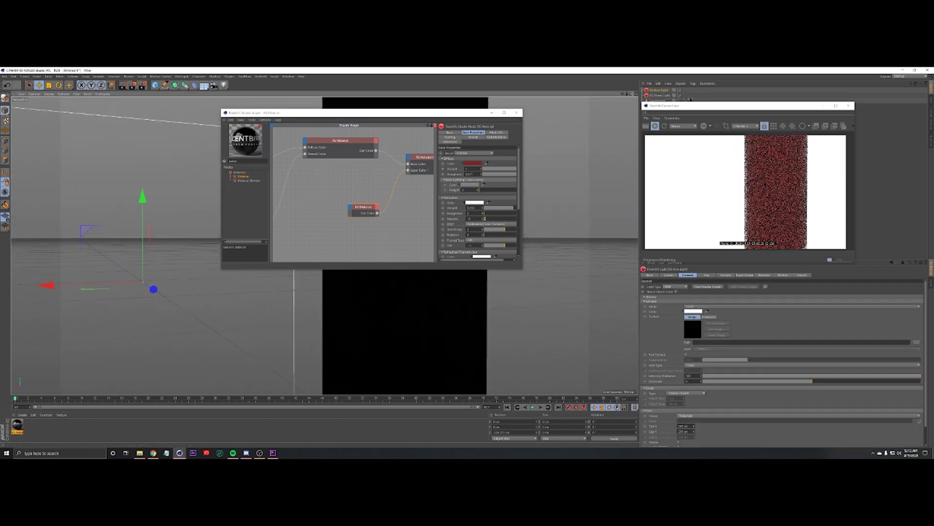
left_click_drag(403, 298, 426, 323, "alt")
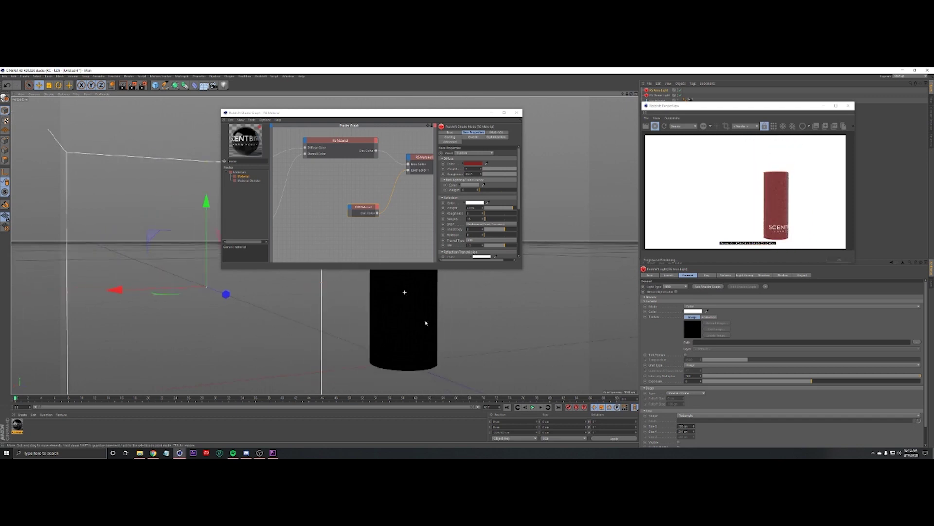
scroll(436, 371, "up", 10)
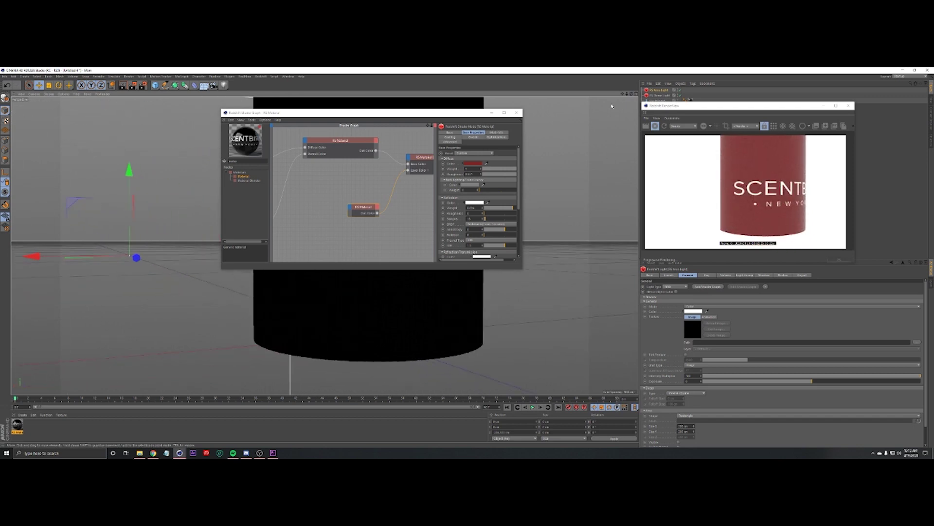
mouse_move(632, 94)
left_mouse_down()
mouse_move(705, 107)
mouse_move(645, 117)
mouse_move(621, 93)
left_mouse_up()
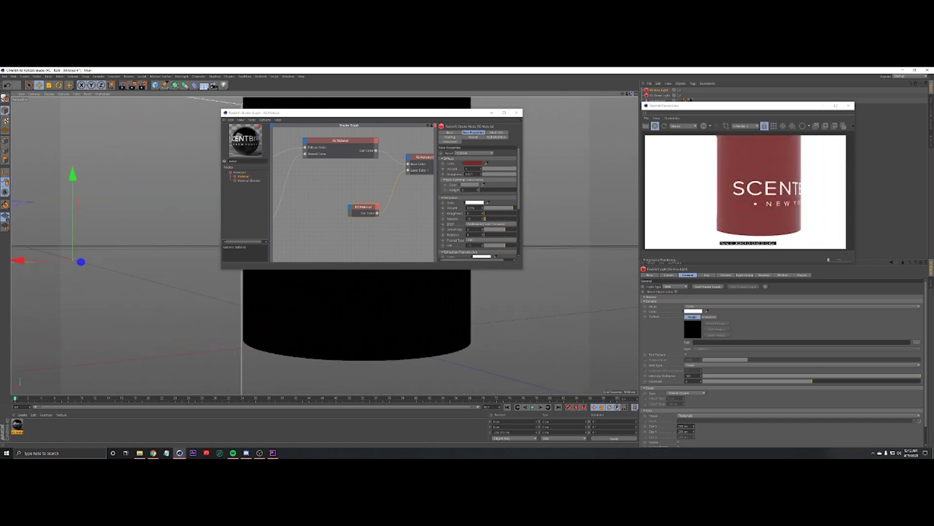
scroll(365, 323, "down", 10)
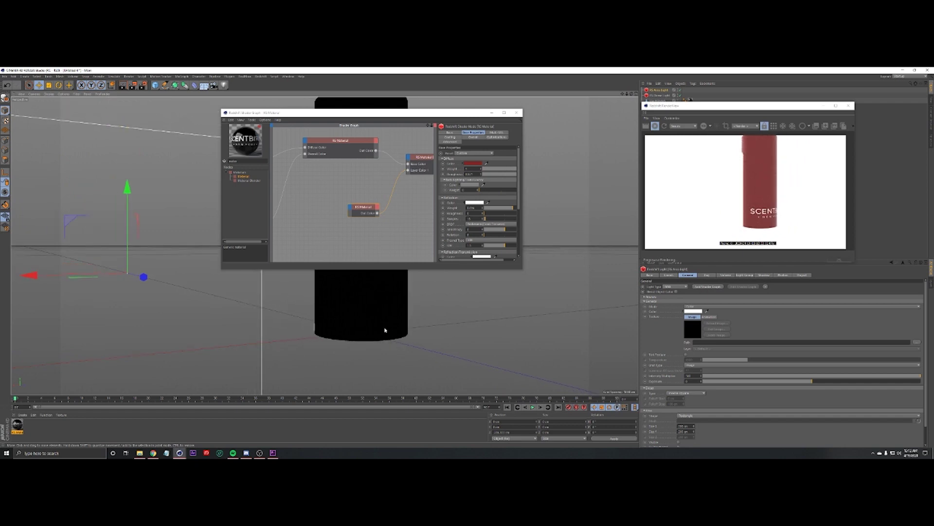